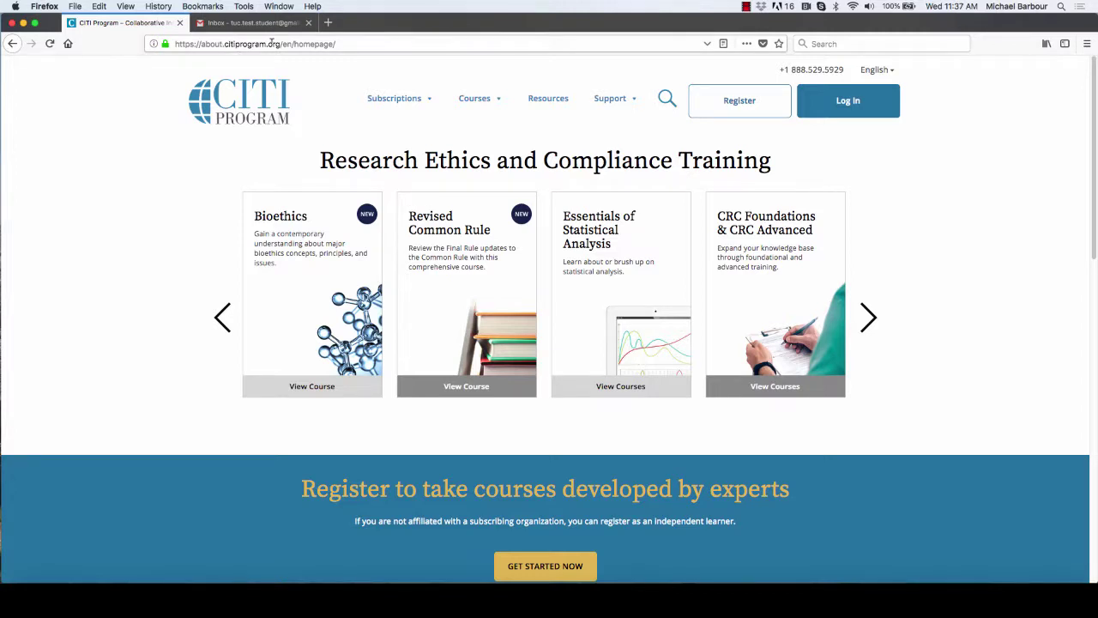
Step: Open the CITI Program learner registration page from the homepage Register link
click(744, 106)
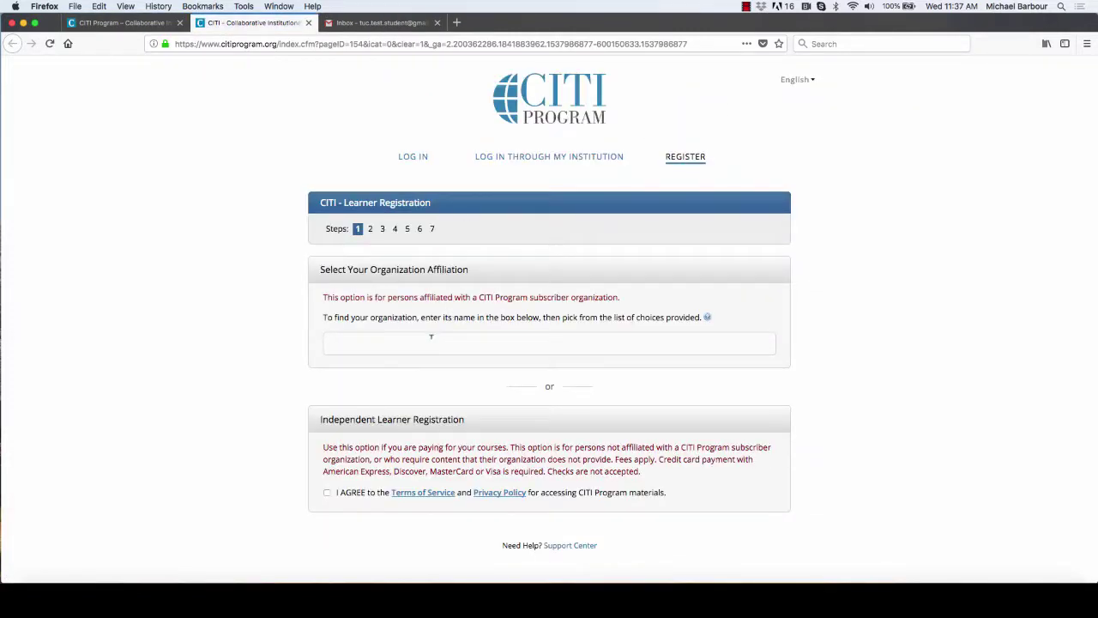
Step: Select Touro University California as the organization, accept the terms and affiliation statement, and continue
click(451, 343)
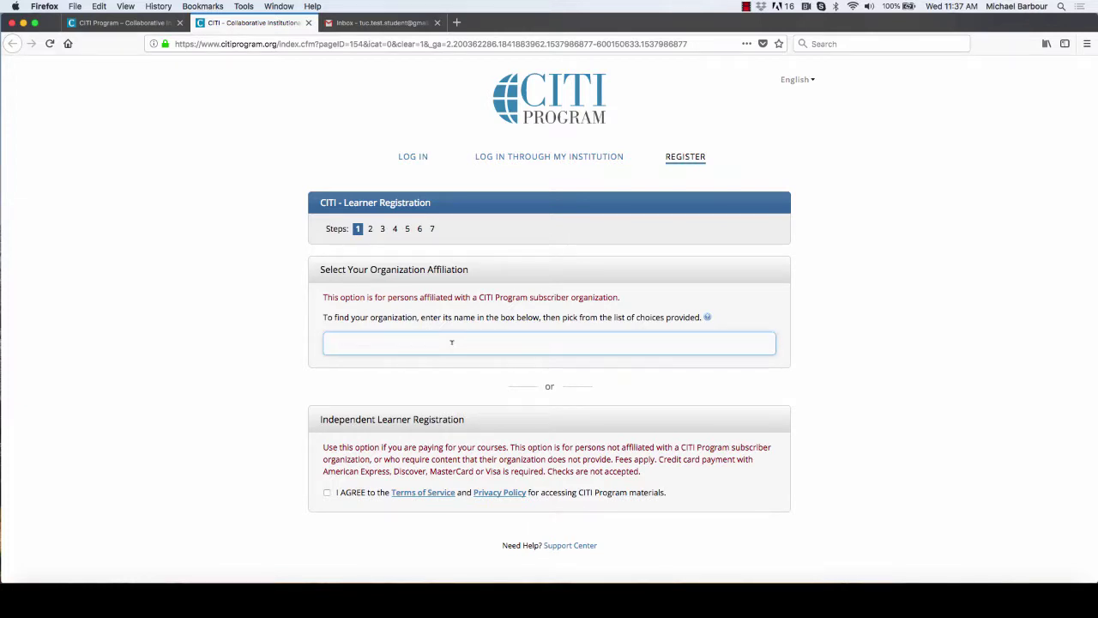
text(Touro)
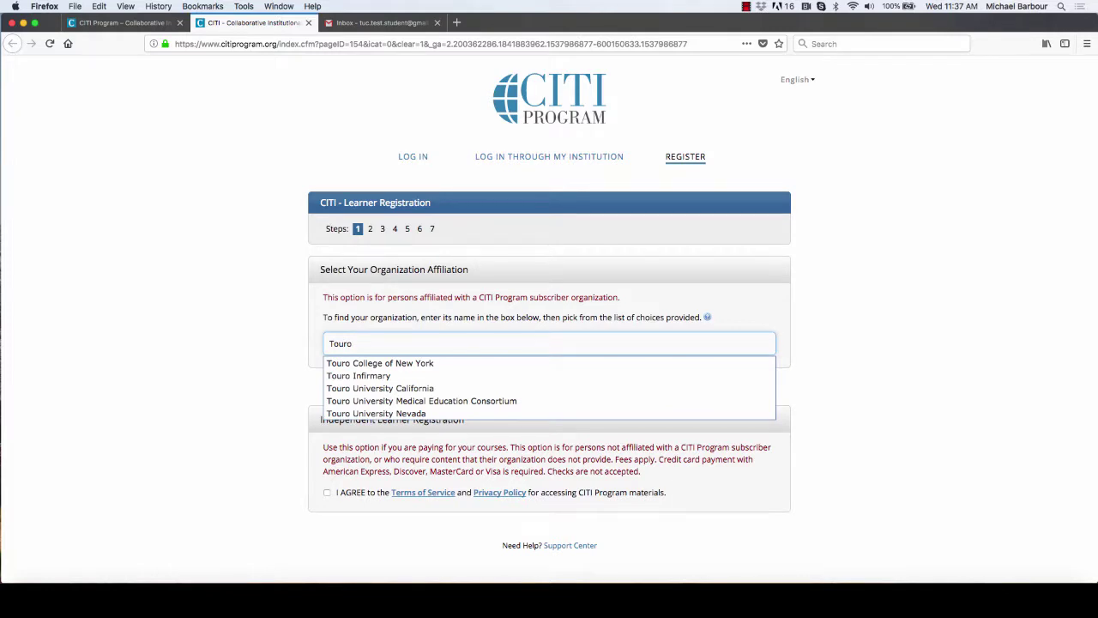
text( Un)
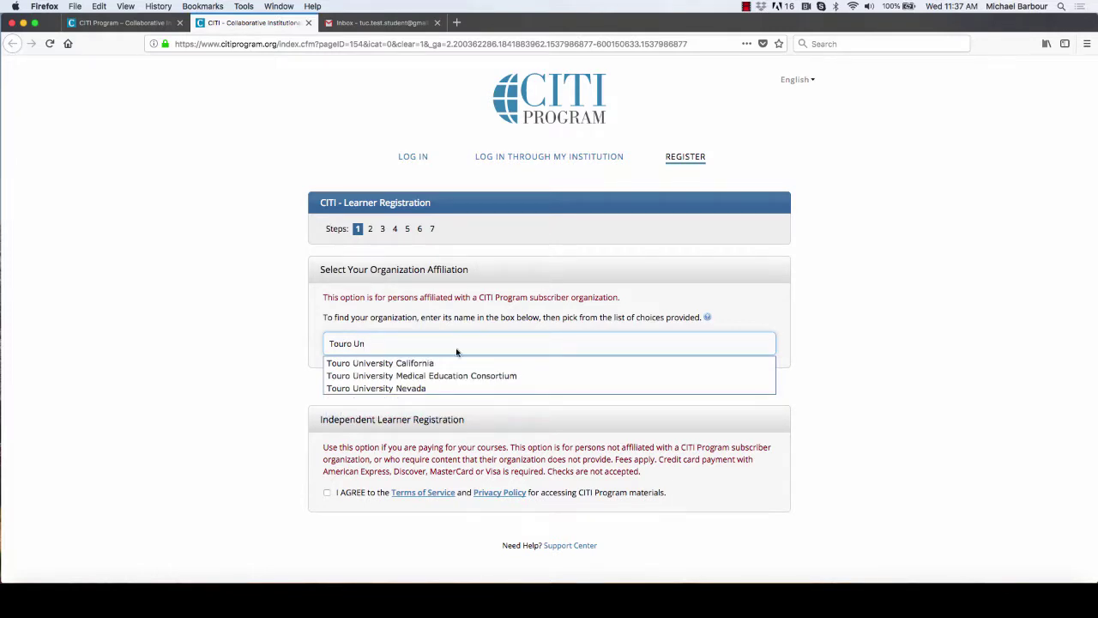
click(418, 364)
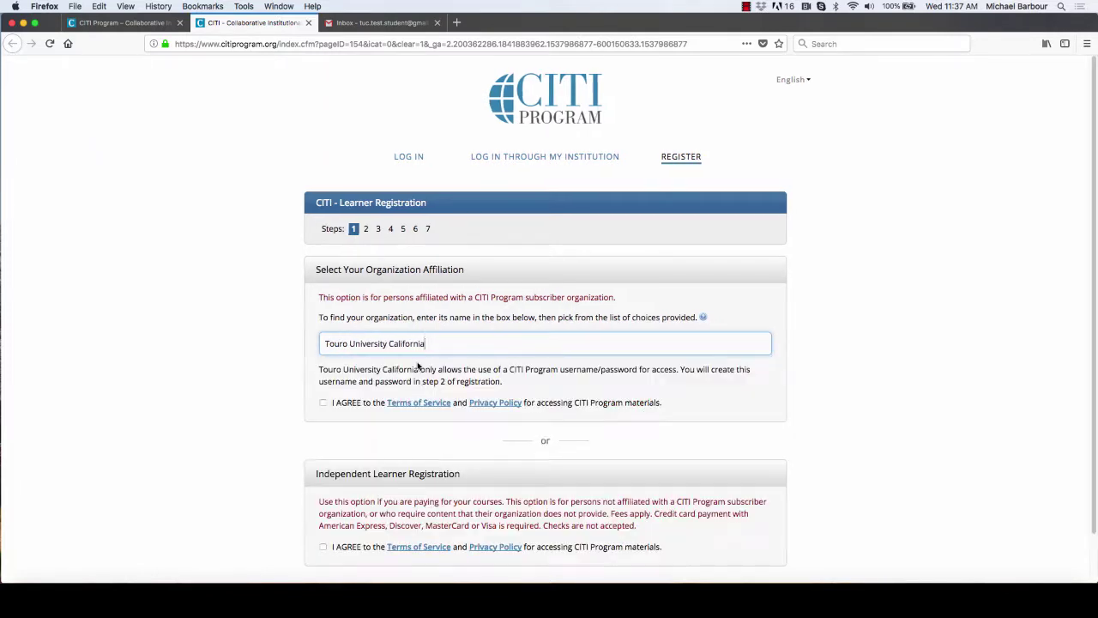
click(322, 403)
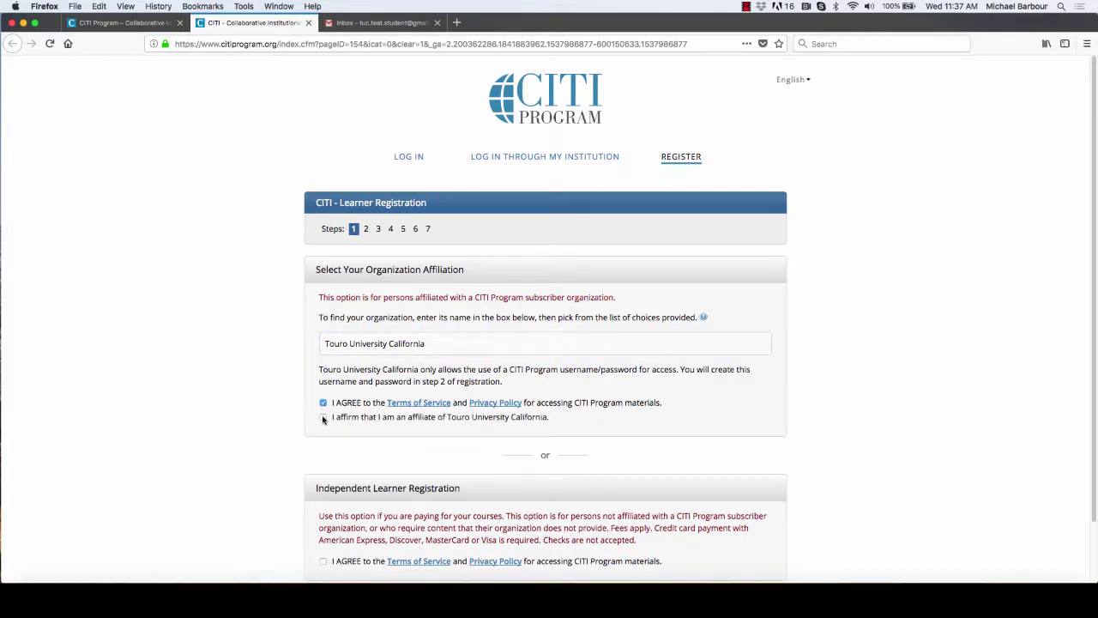
click(323, 418)
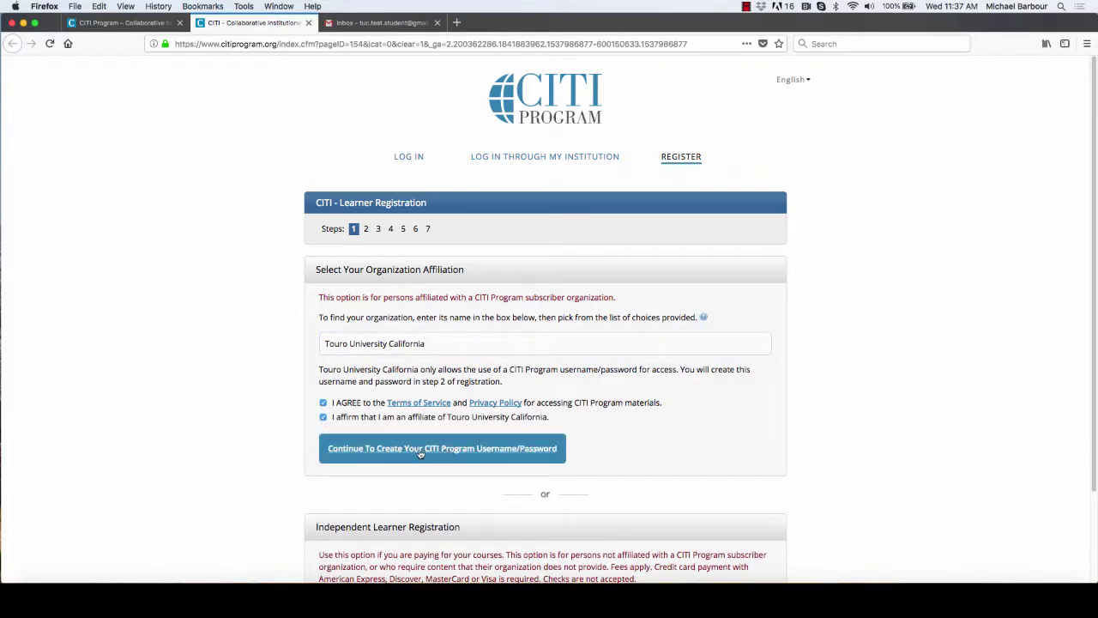
click(418, 450)
Step: Enter the learner's first and last name, correcting a typo in the last name
click(376, 341)
text(Test)
key(Tab)
text(Students)
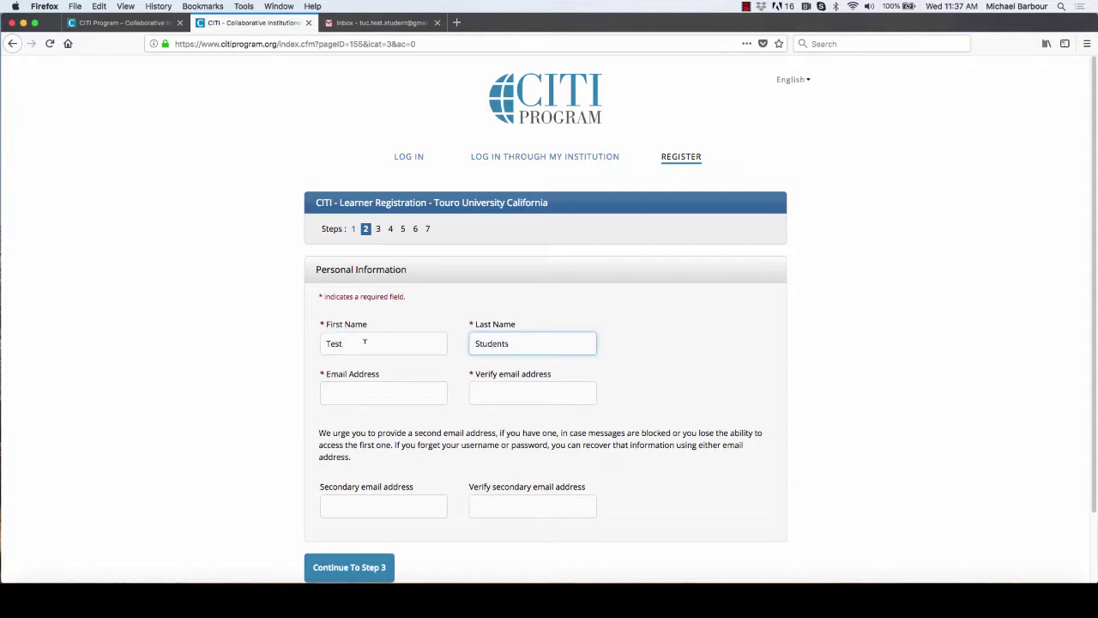
key(BackSpace)
Step: Enter the learner's e-mail address in both the Email Address and Verify fields
click(392, 388)
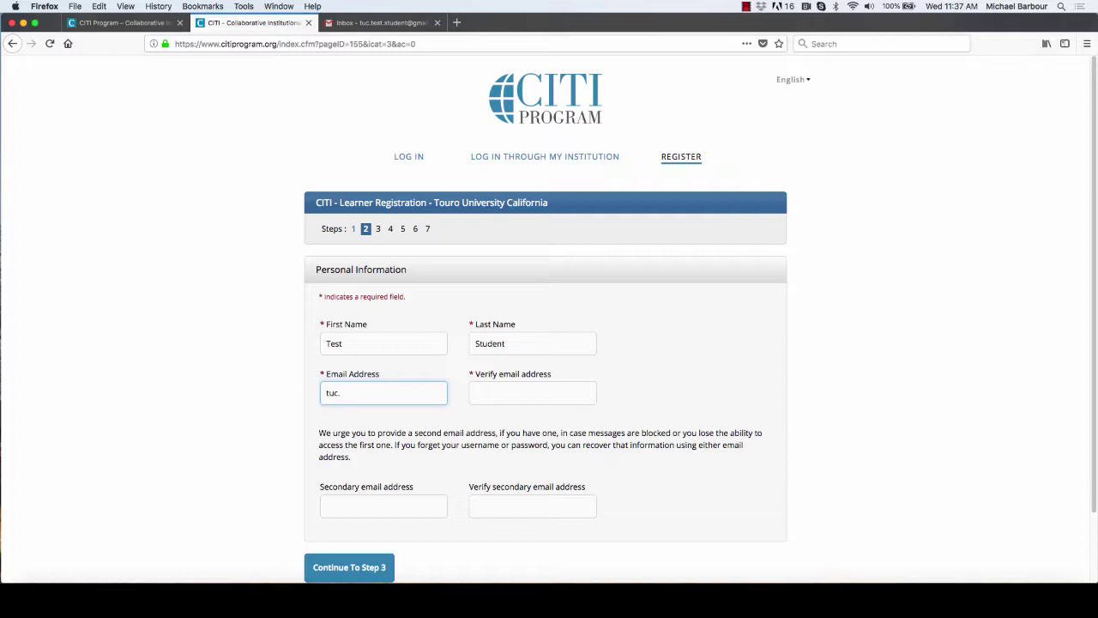
key(Tab)
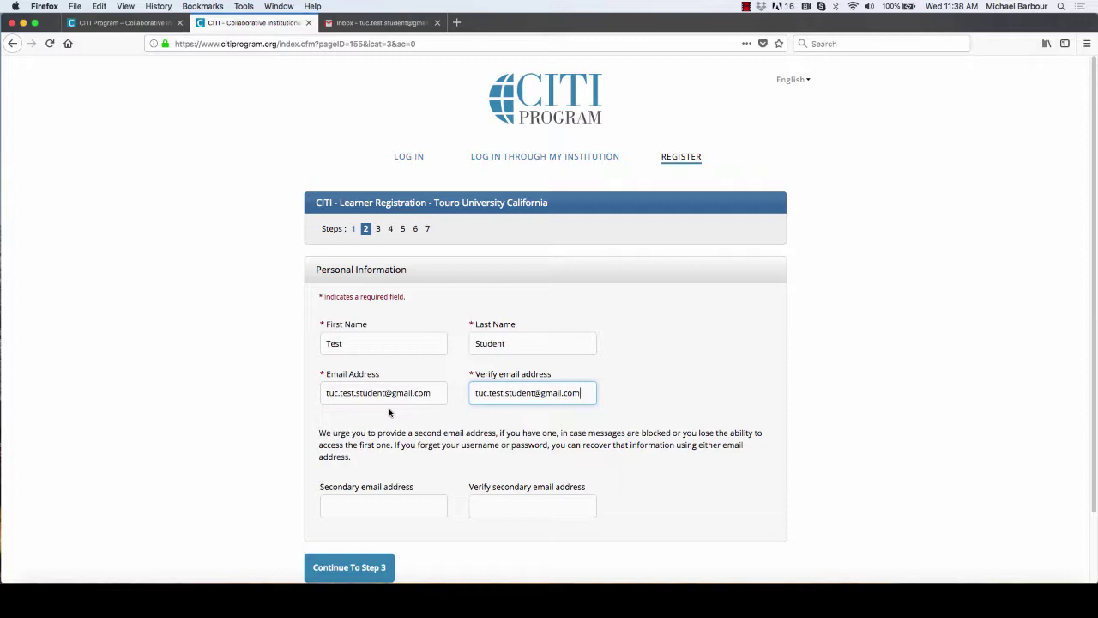
Step: Continue to step 3 and fill in a username with a matching password and confirmation
click(354, 569)
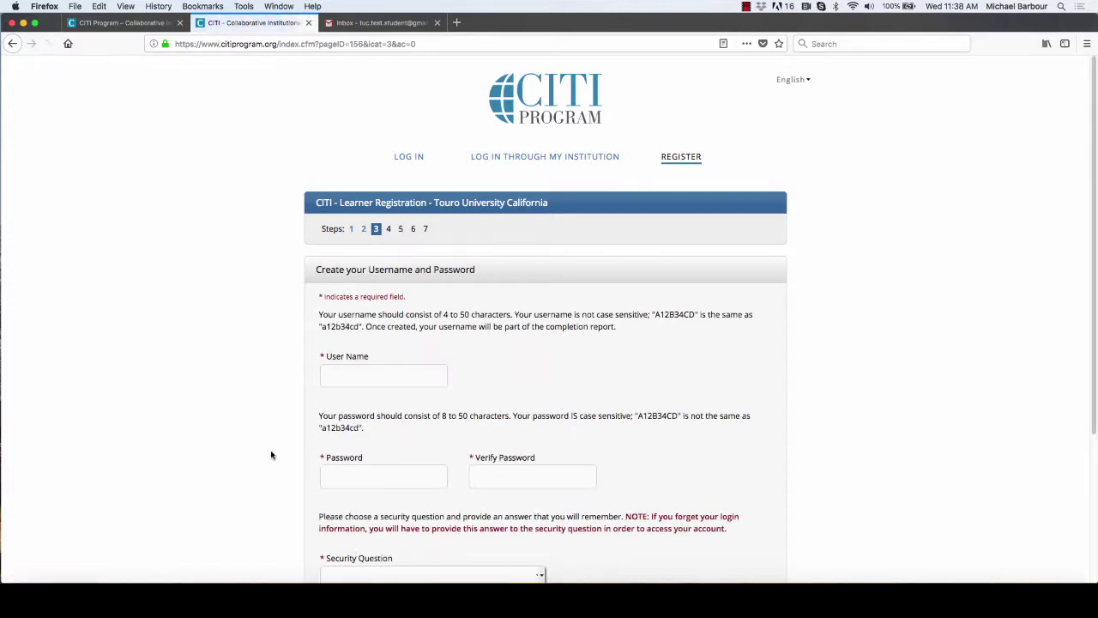
click(353, 378)
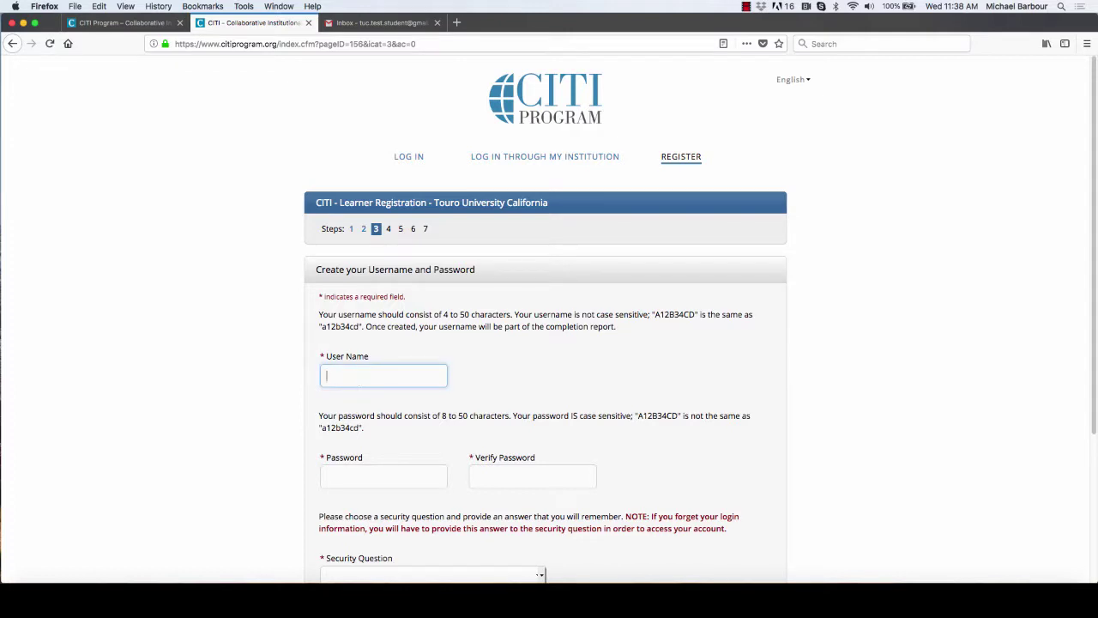
text(tuc-test-student)
click(373, 475)
text(•••••••)
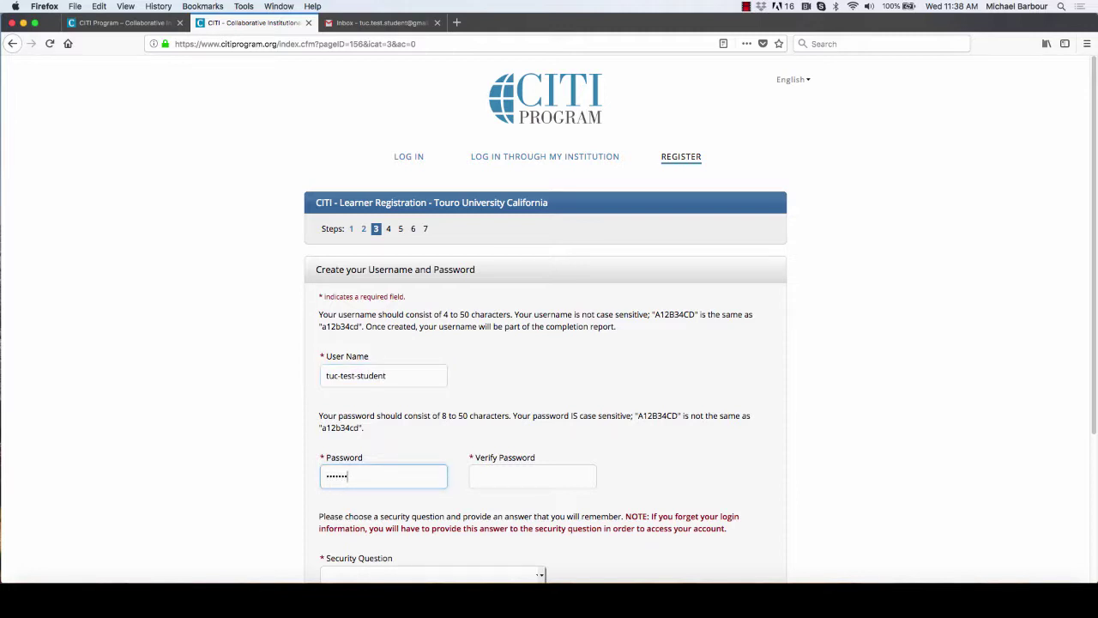
click(532, 477)
text(•••••••)
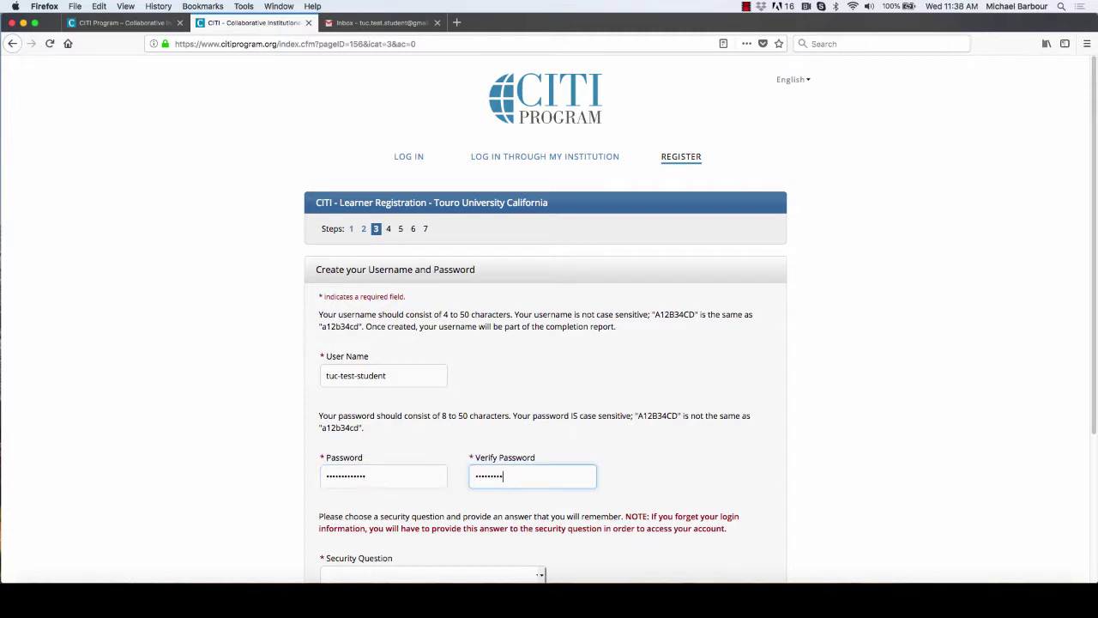
text(••)
Step: Choose the 'What color was your first car?' security question and type the answer
scroll(514, 446, down, 4)
click(536, 420)
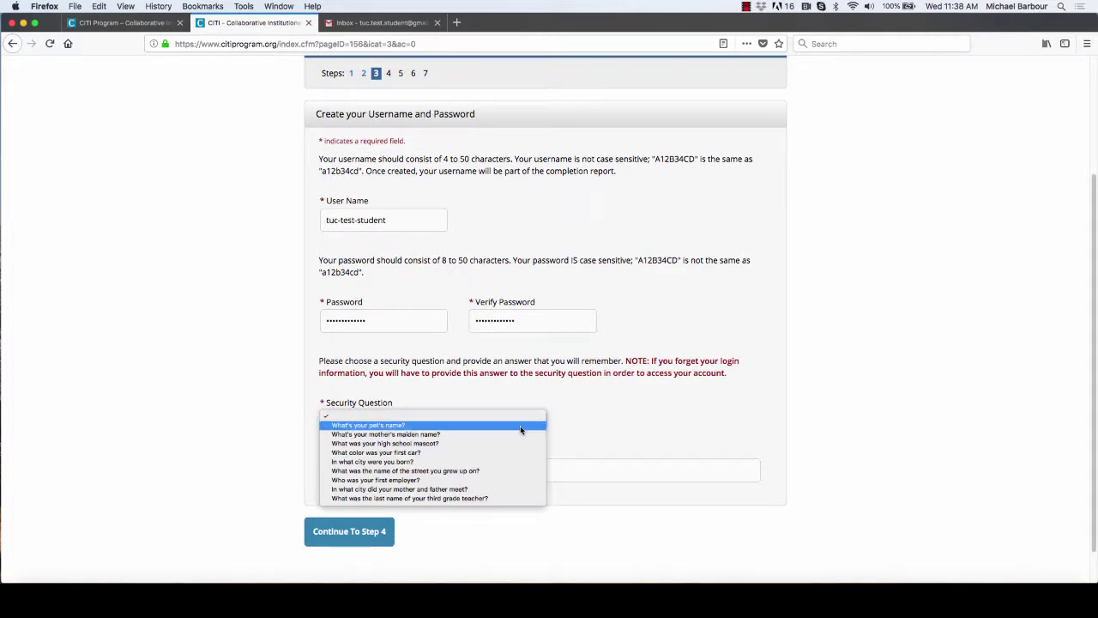
click(441, 453)
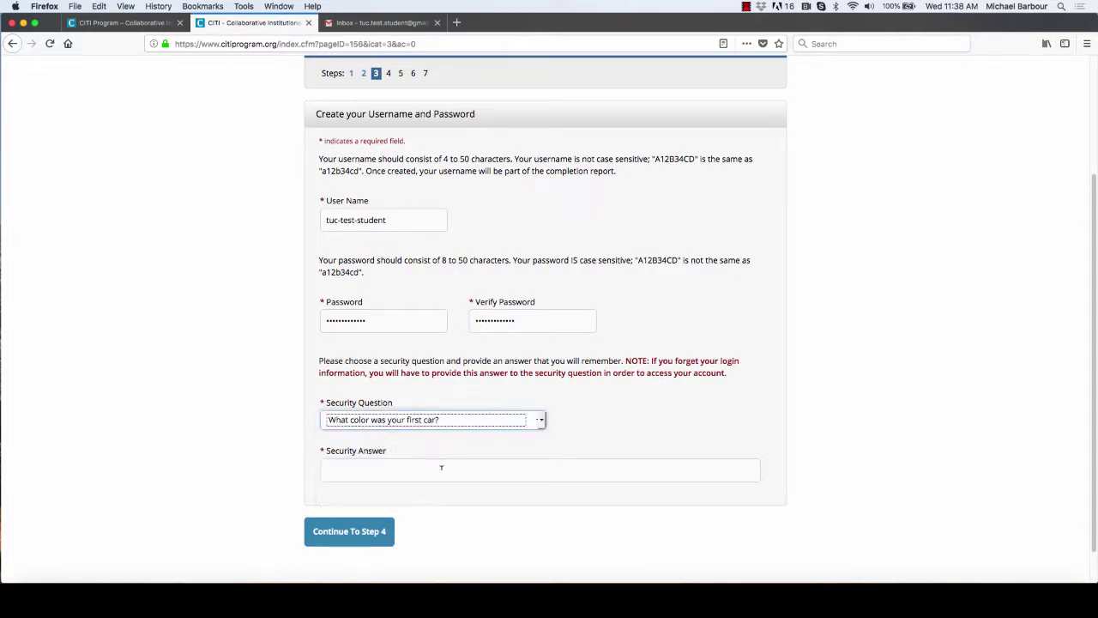
click(441, 467)
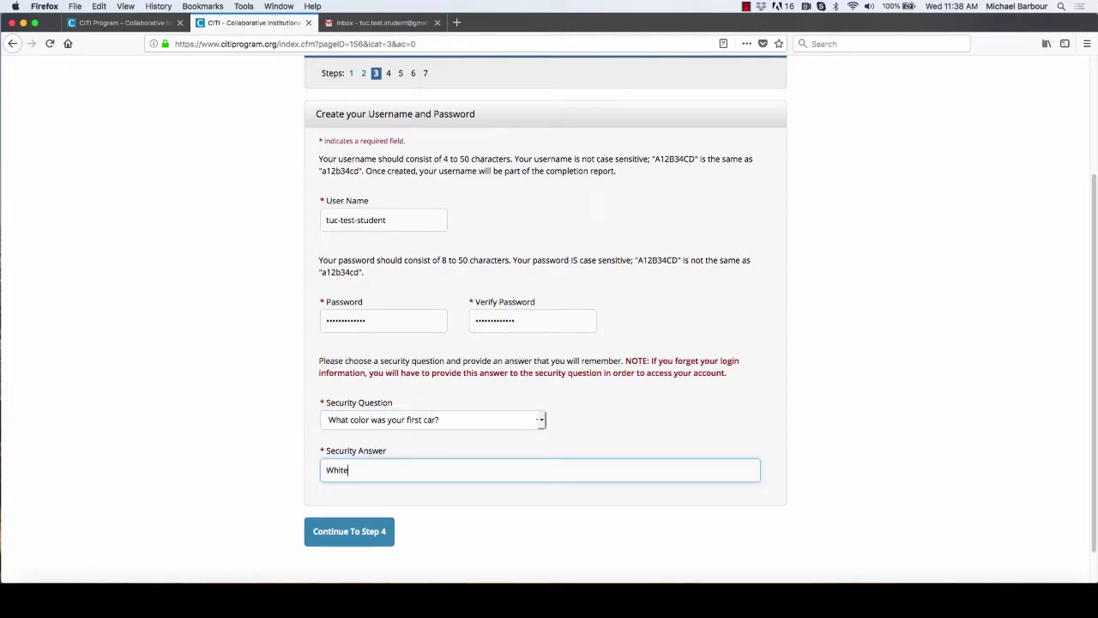
Step: Submit the account details, decline Firefox's save-login prompt, and set country to United States
click(347, 532)
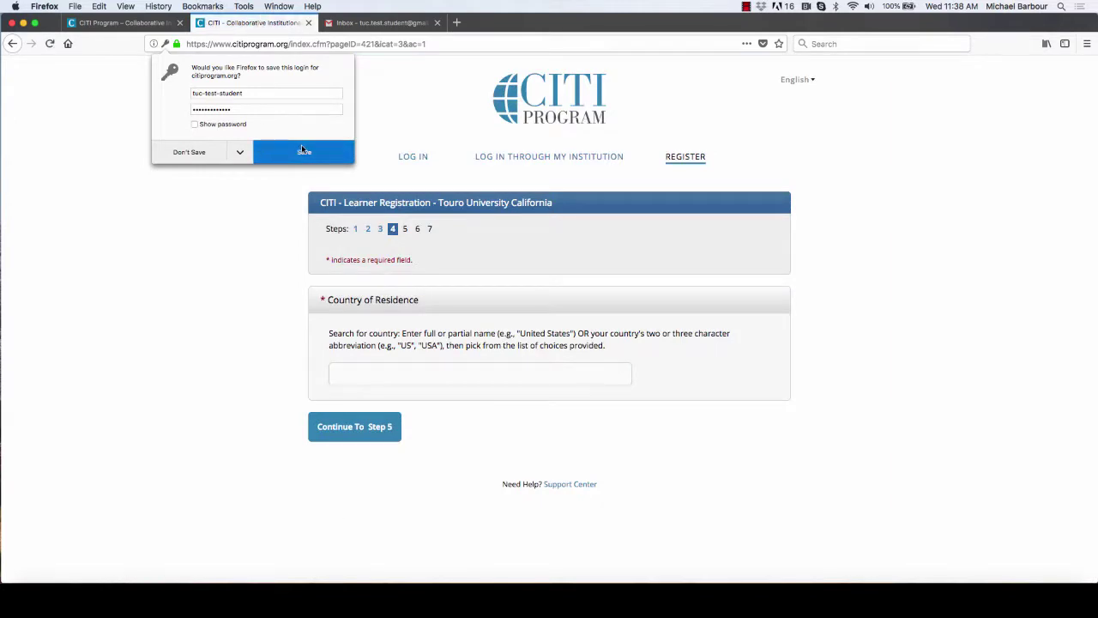
click(192, 153)
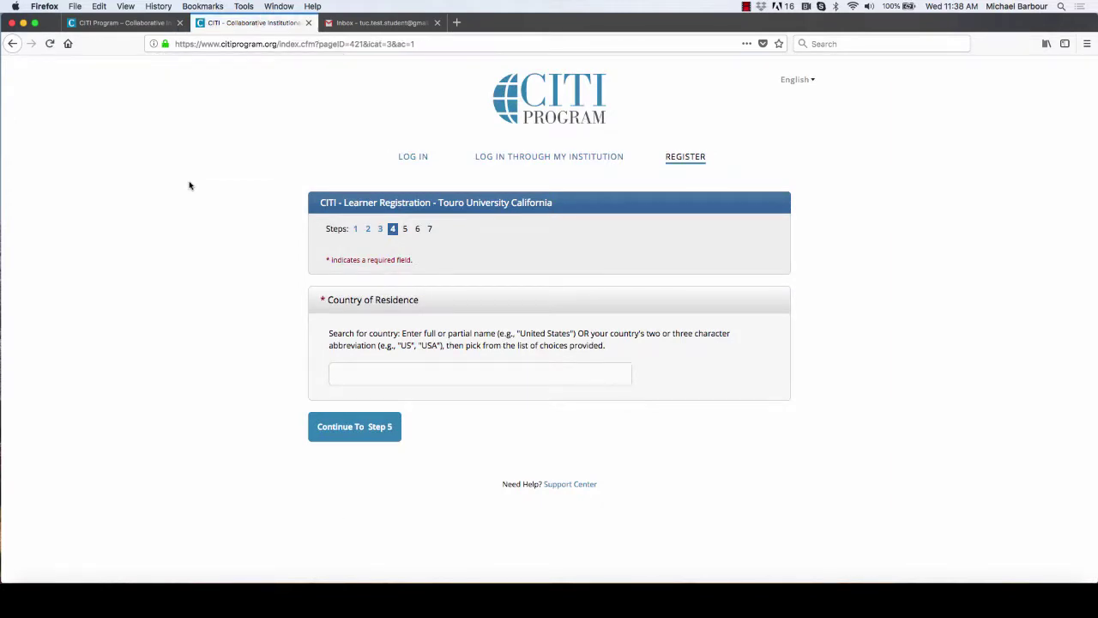
click(401, 367)
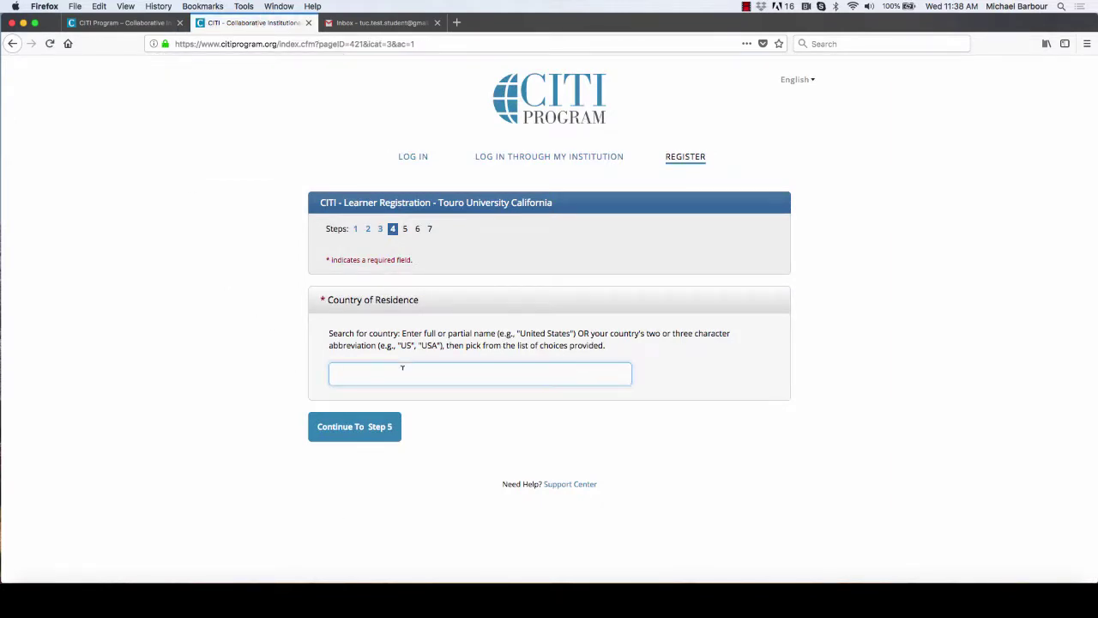
text(United States)
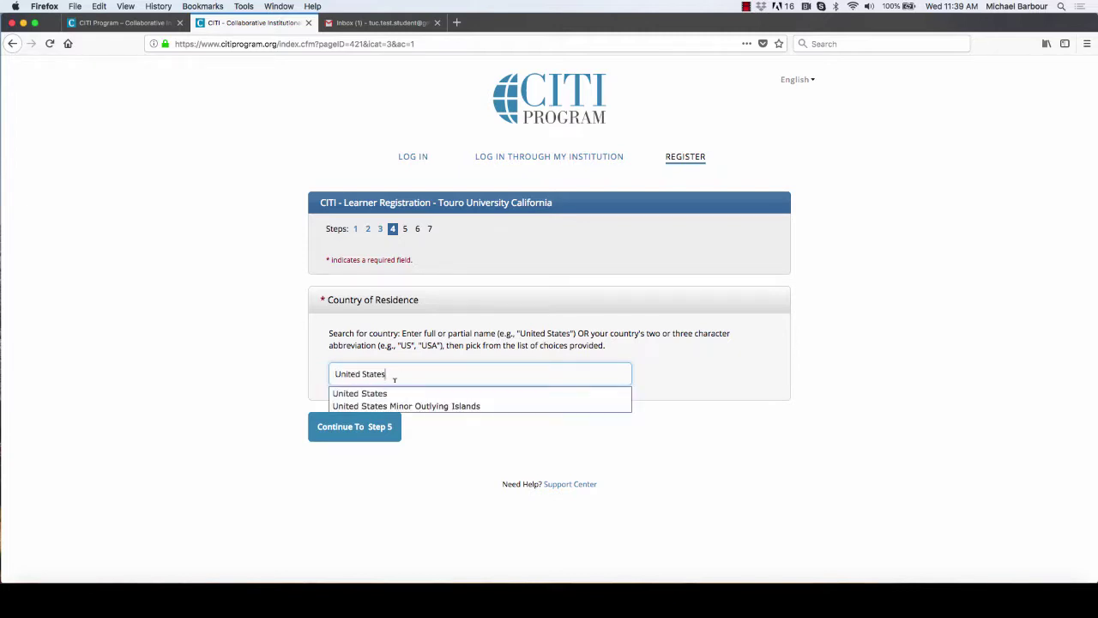
click(364, 390)
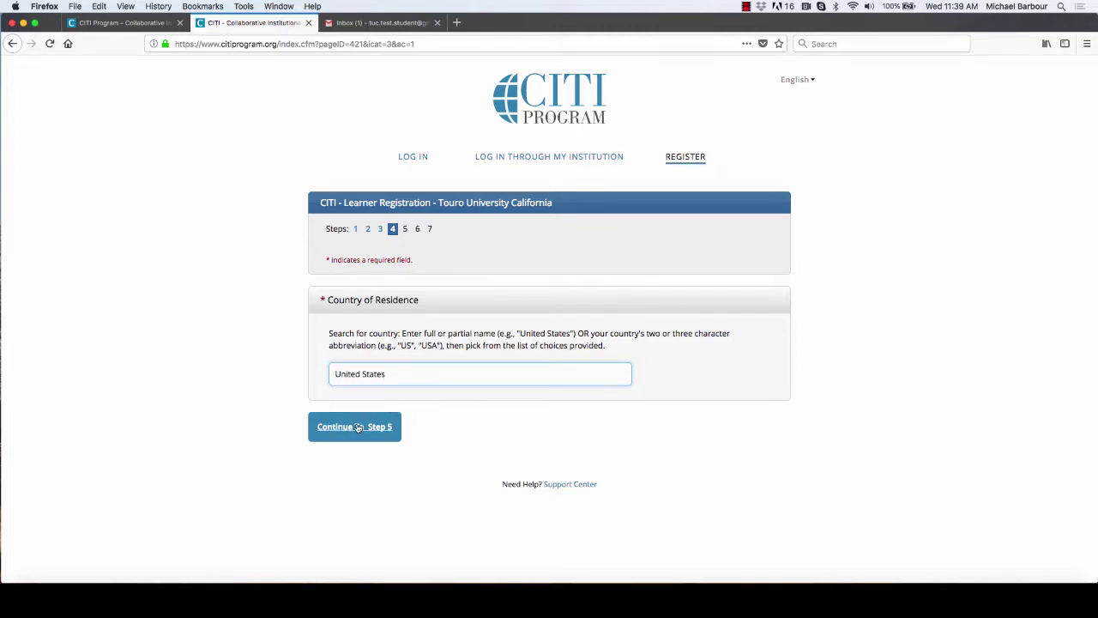
Step: Continue to step 5 and answer No to receiving CEU credit
click(362, 424)
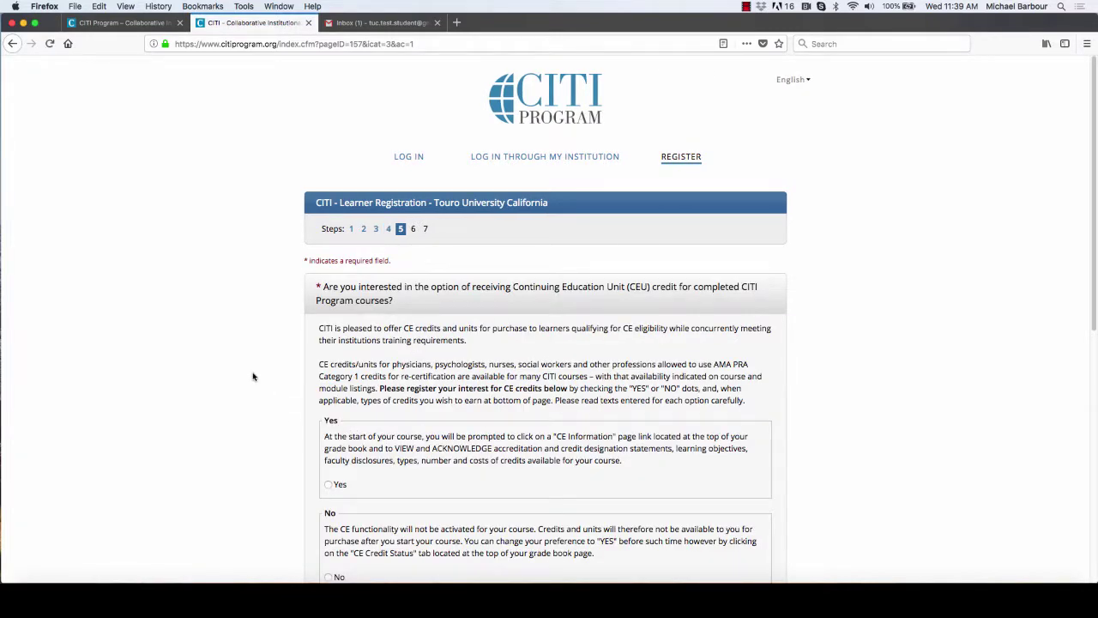
scroll(253, 376, down, 2)
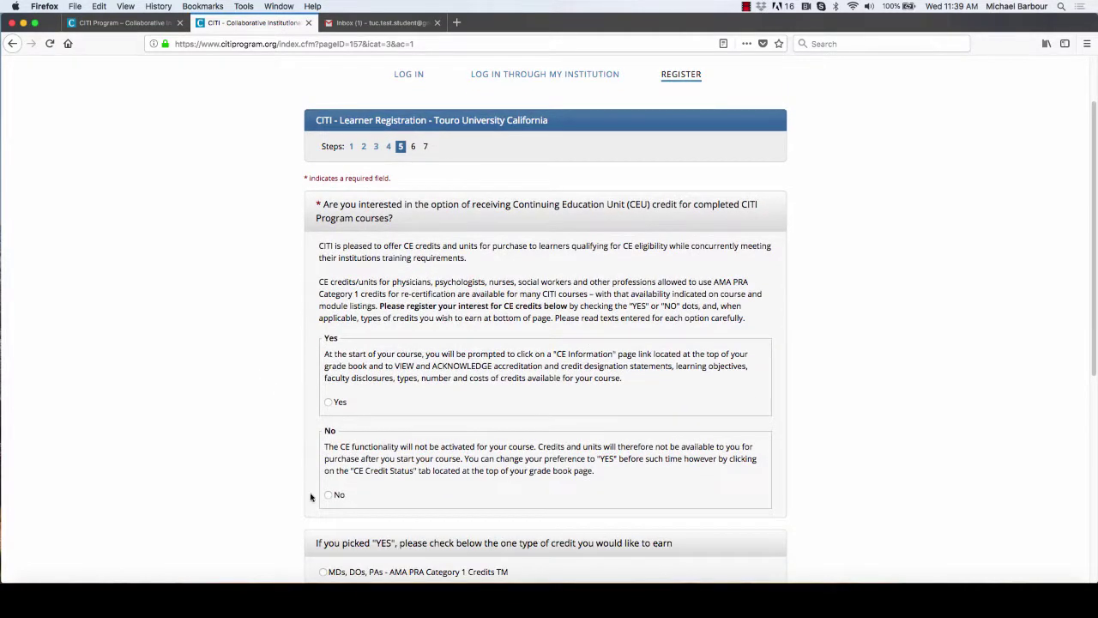
click(328, 495)
scroll(265, 494, down, 2)
scroll(263, 494, down, 4)
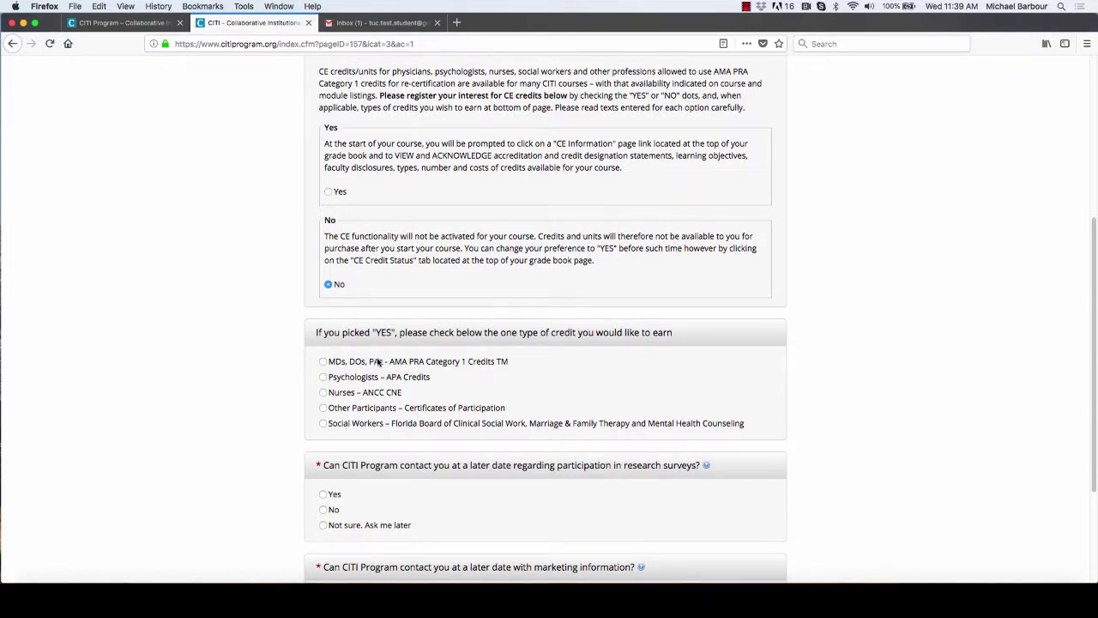
scroll(268, 446, down, 2)
scroll(267, 446, down, 1)
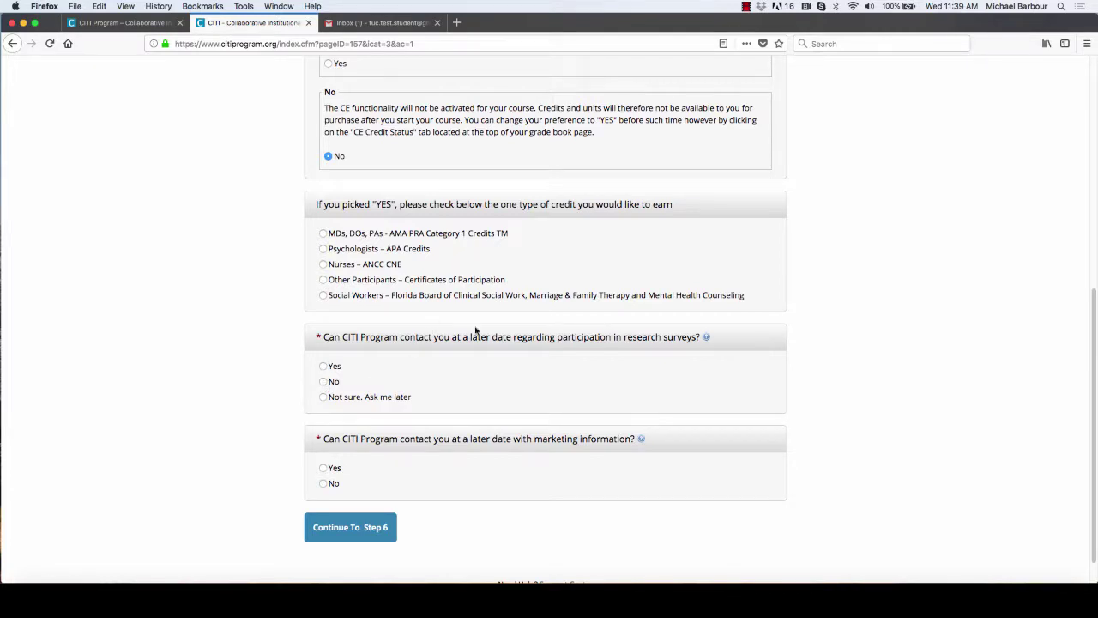
Step: Decline research-survey and marketing contact, then continue to the institutional information step
click(323, 381)
scroll(248, 410, down, 1)
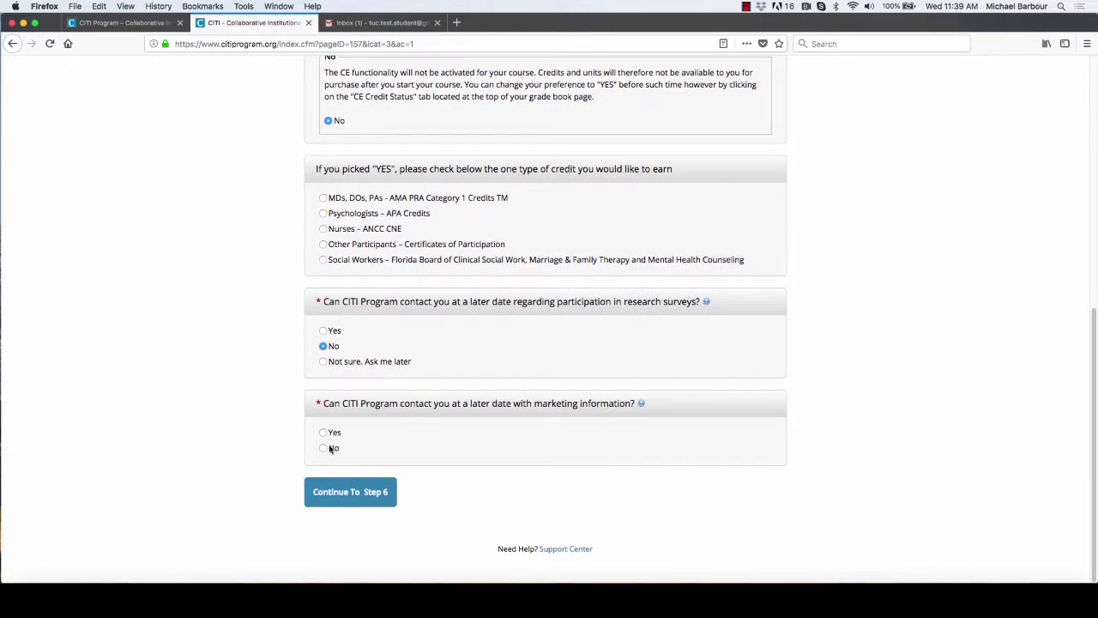
click(331, 447)
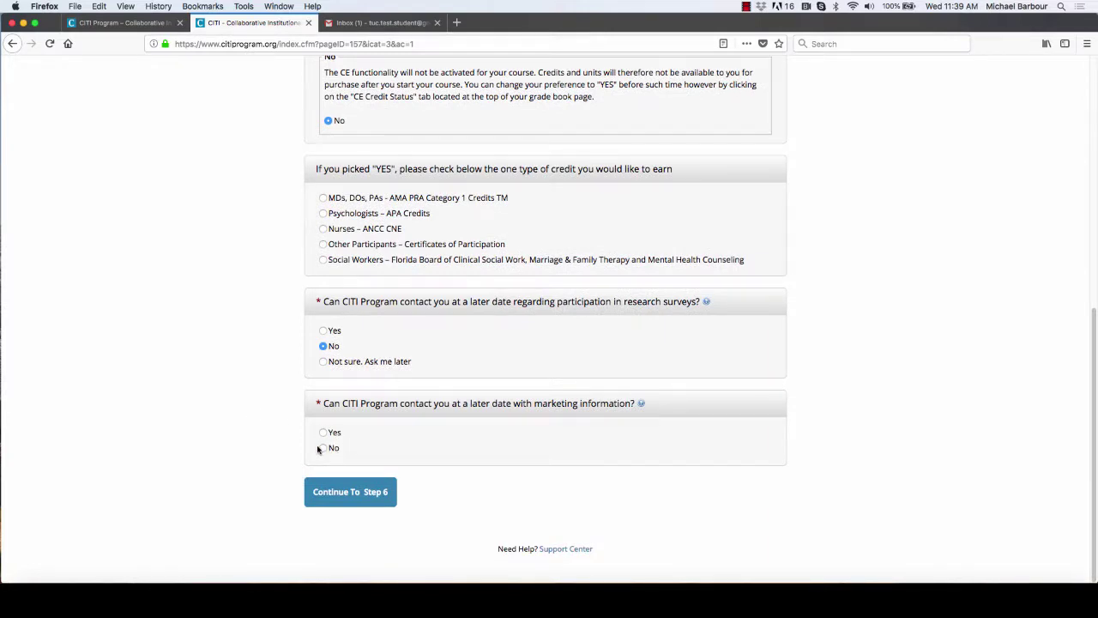
click(355, 492)
click(370, 372)
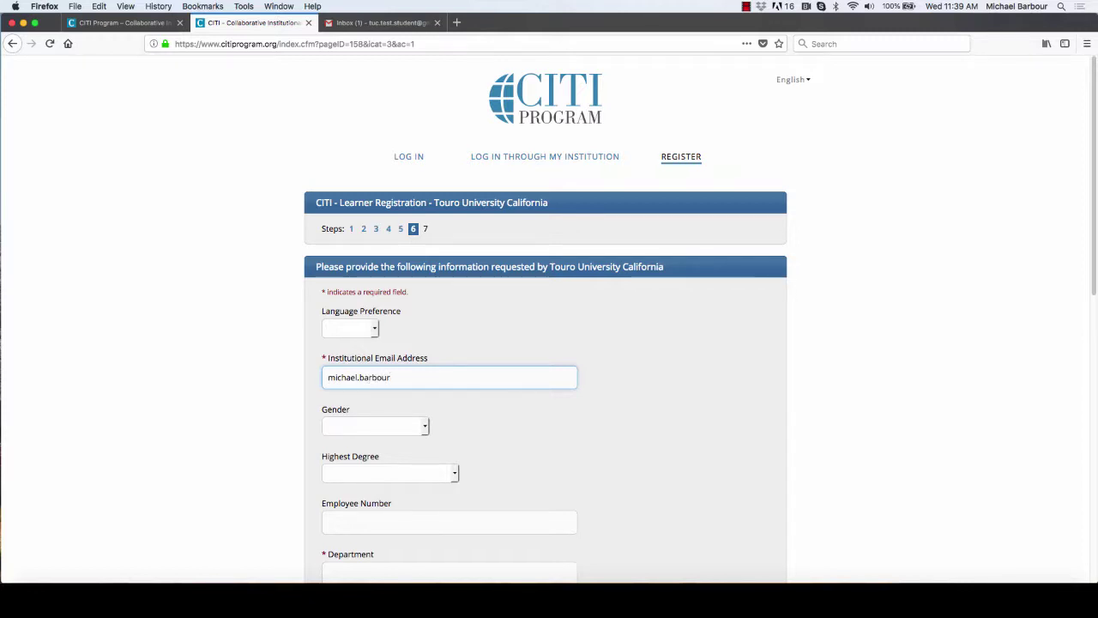
Step: Enter the learner's institutional e-mail address
scroll(325, 379, down, 1)
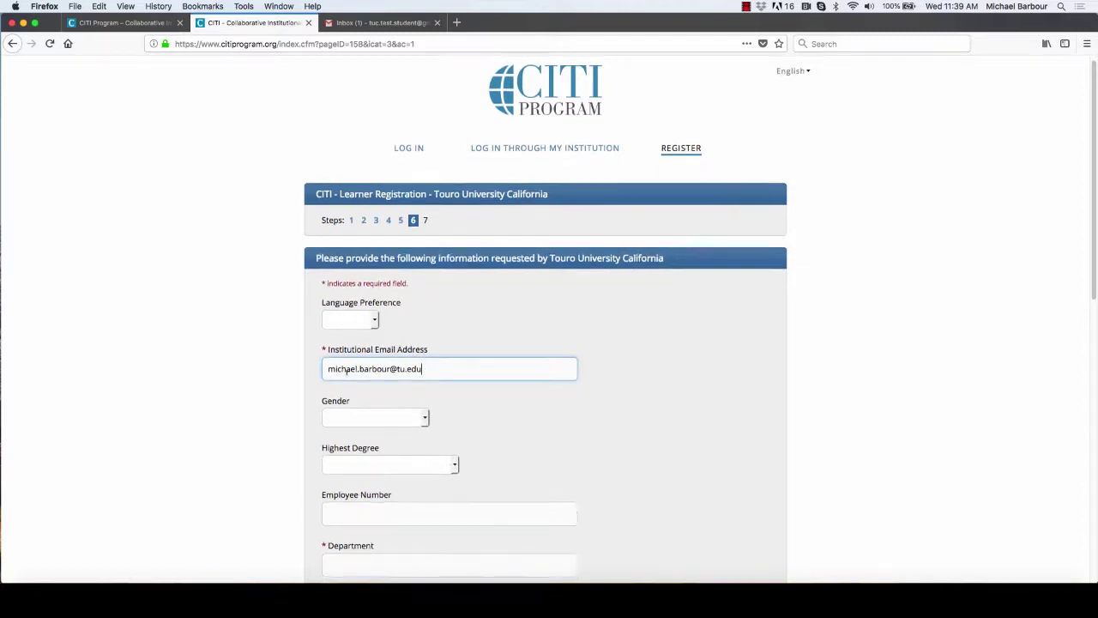
scroll(317, 395, down, 5)
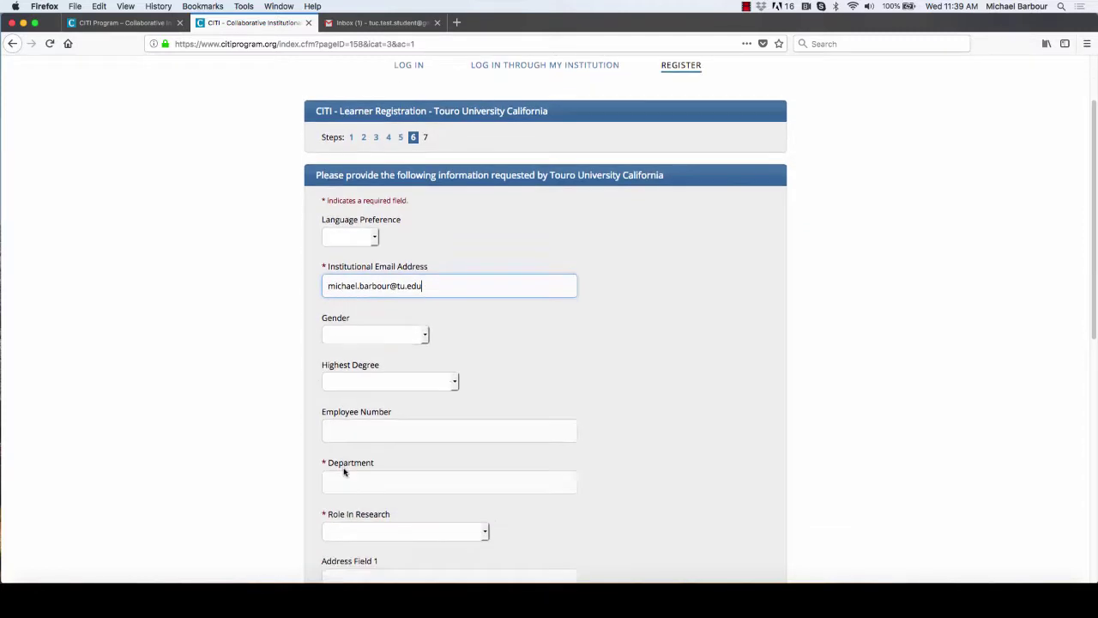
Step: Set department to Graduate School of Education and role to Student Researcher - Graduate level
click(348, 435)
text(Graduate School of Education)
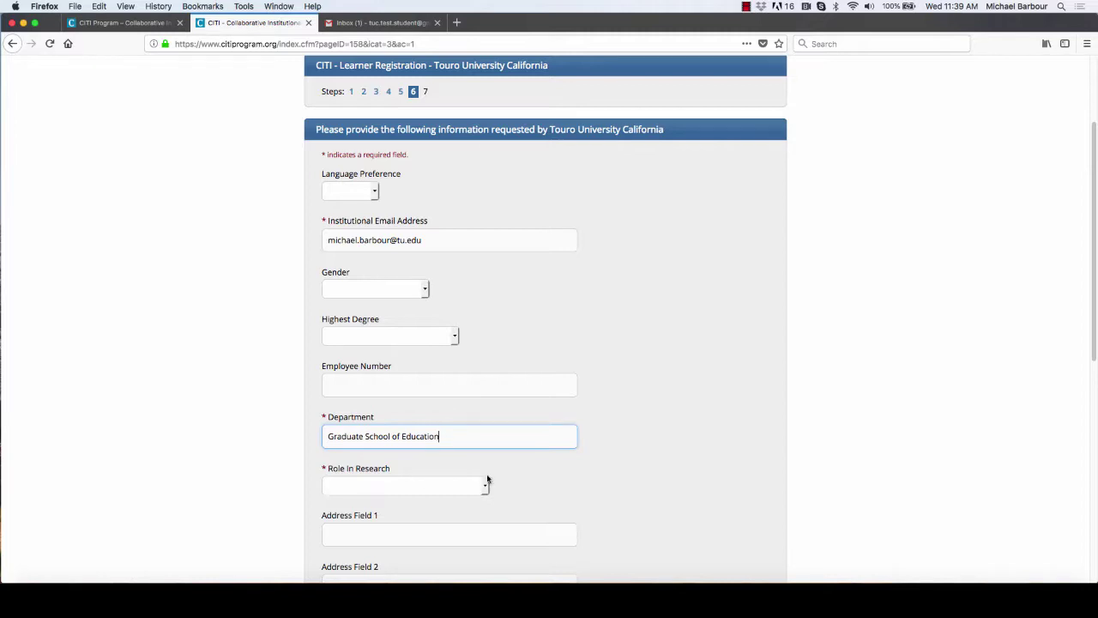
click(485, 485)
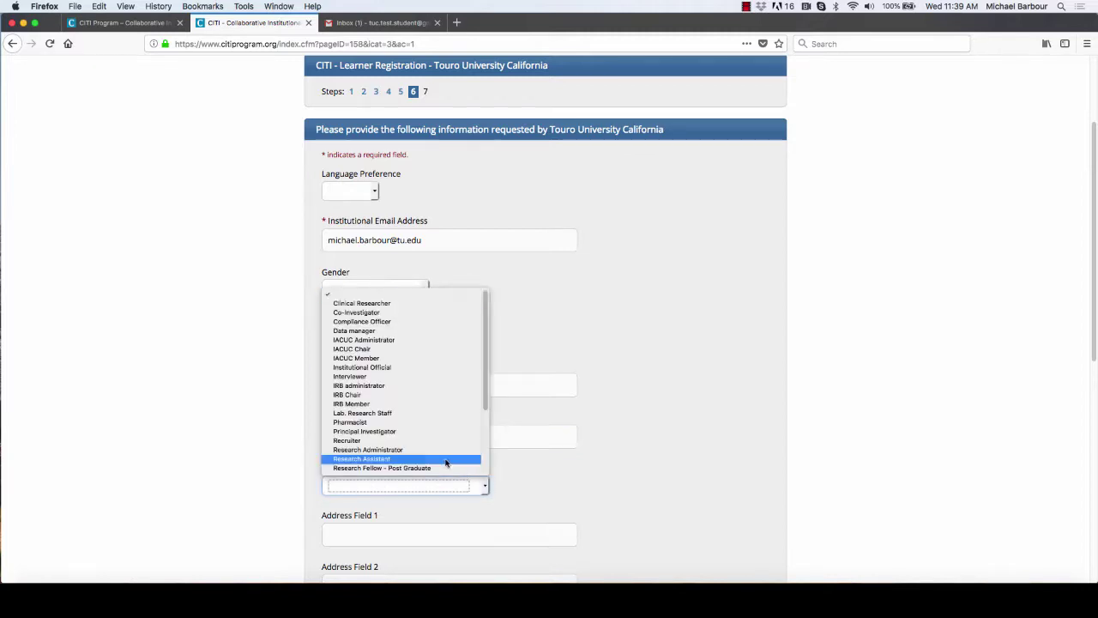
scroll(385, 448, down, 1)
scroll(385, 449, down, 6)
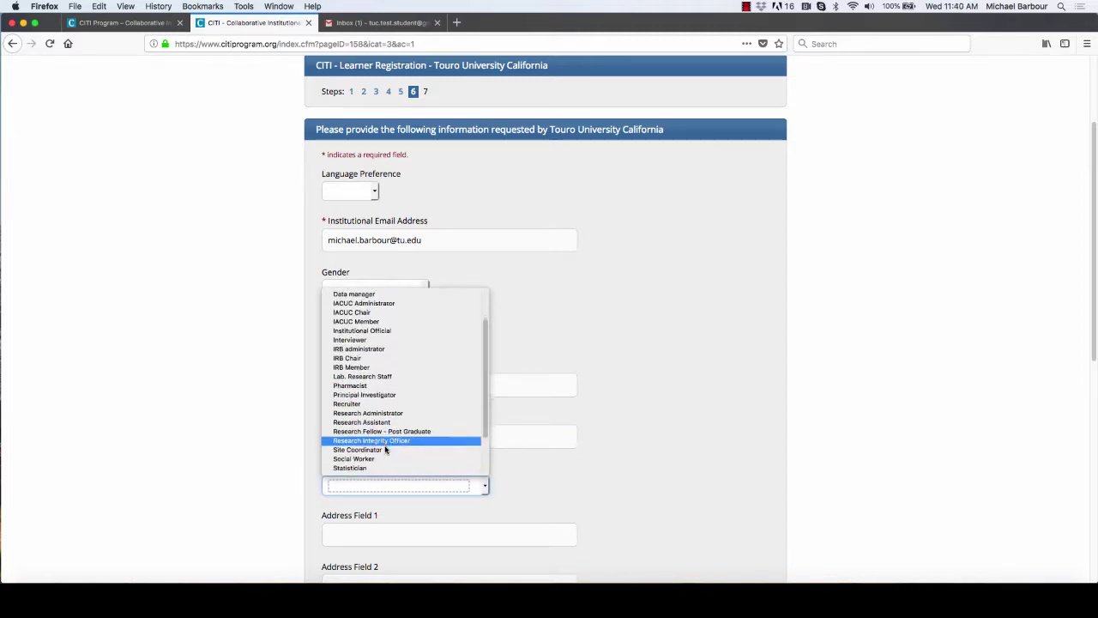
scroll(386, 449, down, 1)
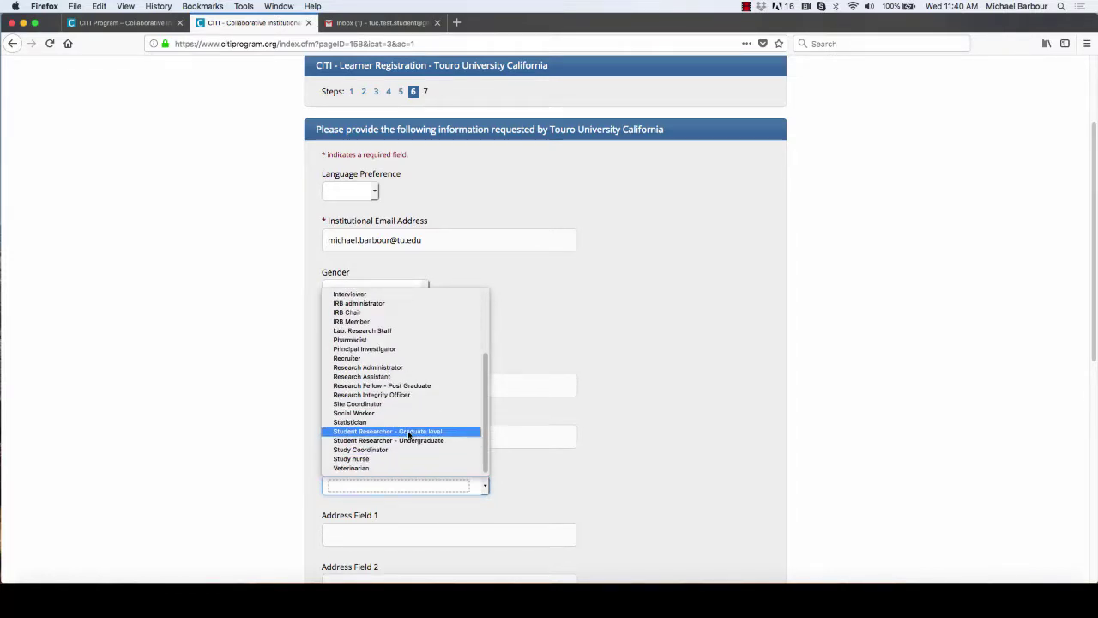
click(422, 431)
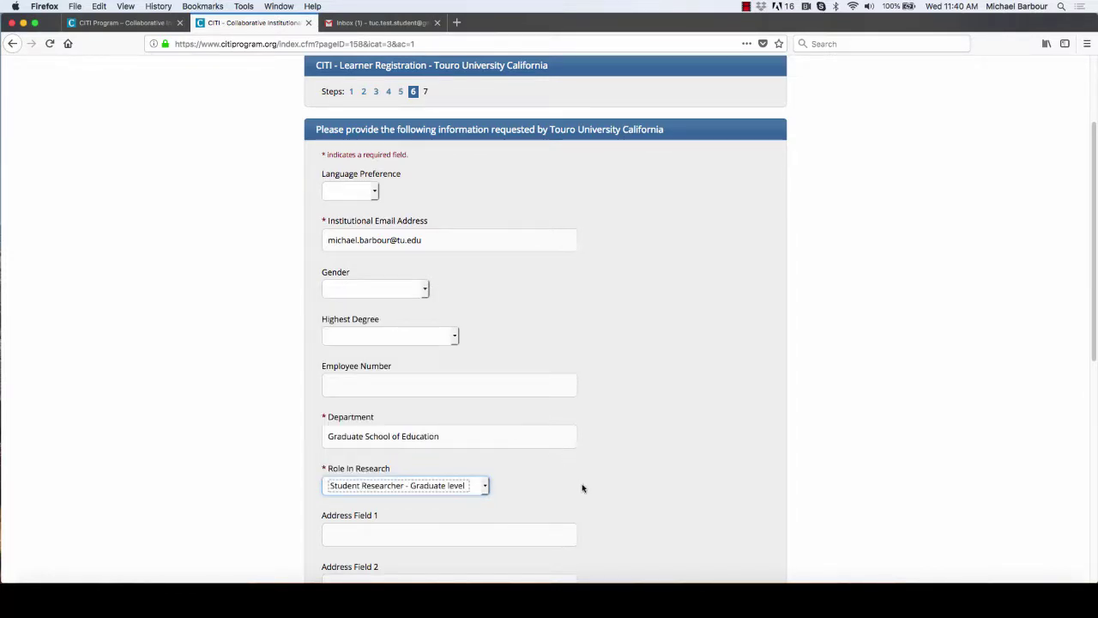
scroll(584, 486, down, 4)
scroll(626, 481, down, 7)
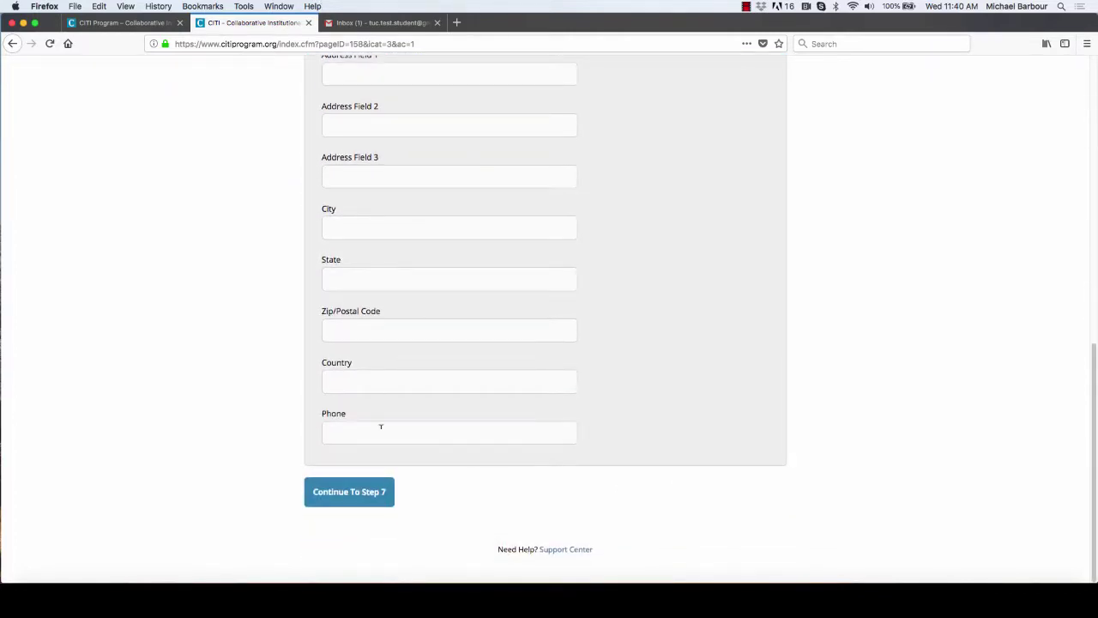
Step: Continue to step 7 and choose the minimal-risk student research learner group
click(360, 496)
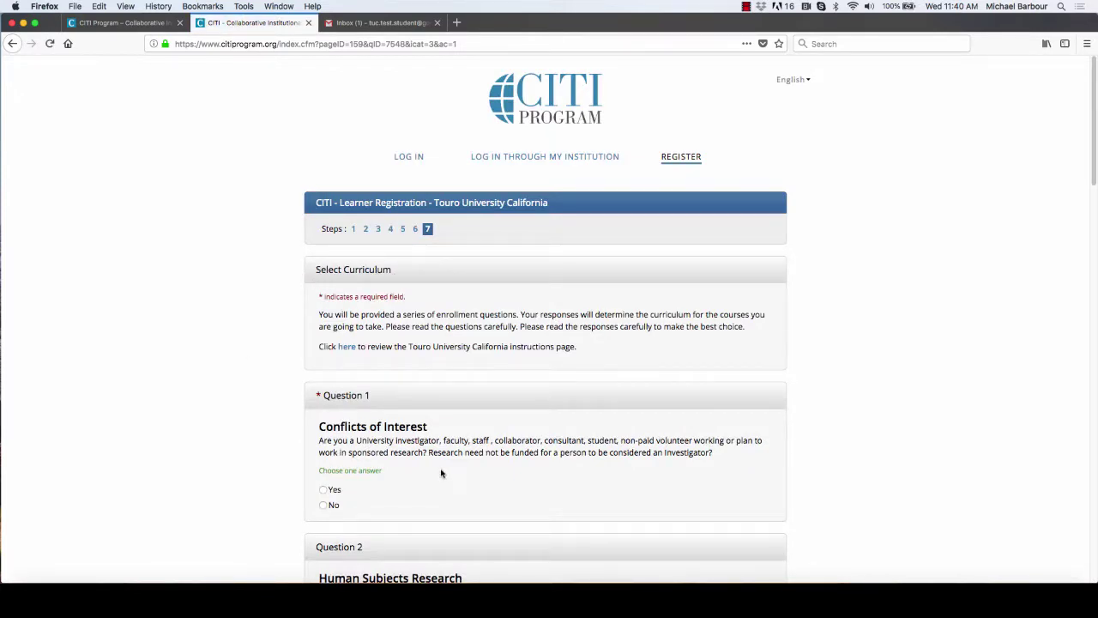
scroll(441, 473, down, 4)
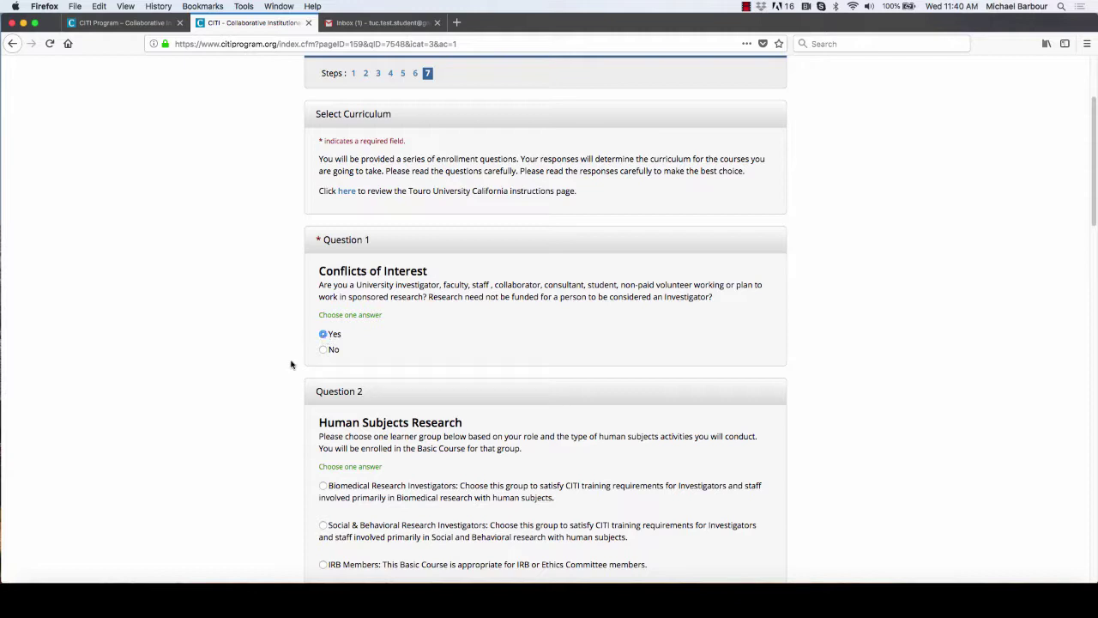
scroll(272, 373, down, 5)
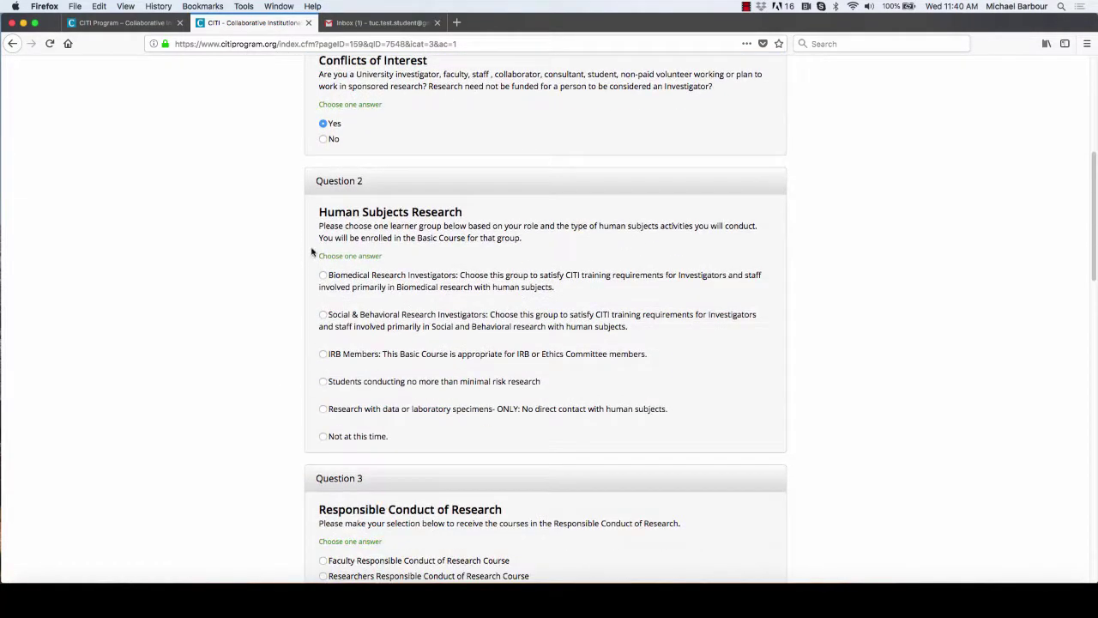
click(323, 383)
Step: Select the Students Responsible Conduct of Research Course in Question 3
scroll(243, 400, down, 2)
scroll(243, 399, down, 8)
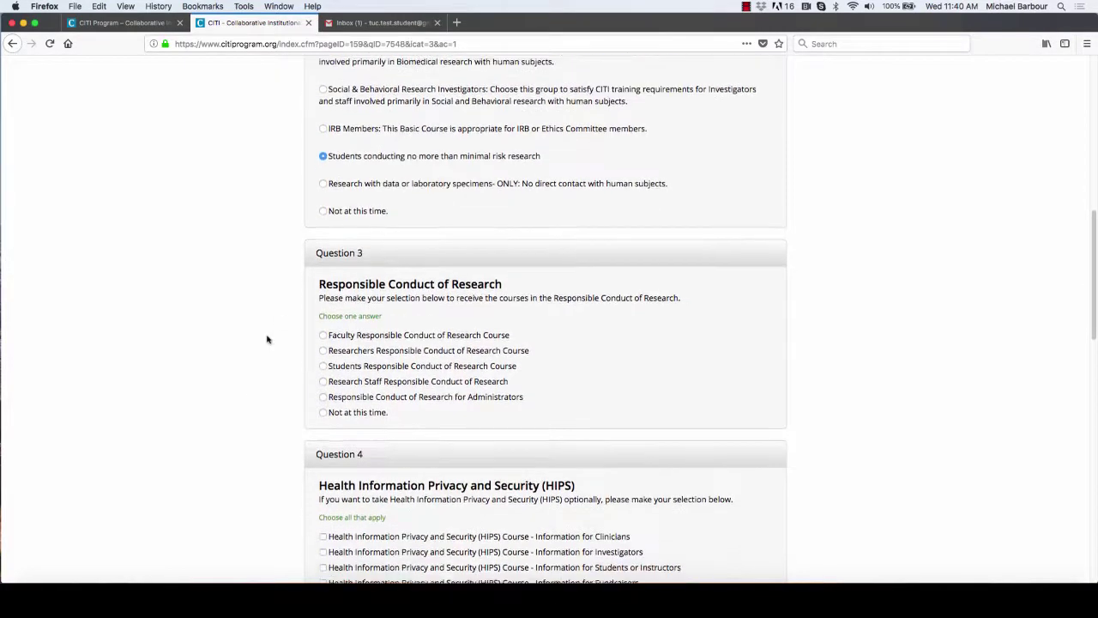
click(322, 364)
scroll(273, 381, down, 5)
scroll(272, 379, down, 4)
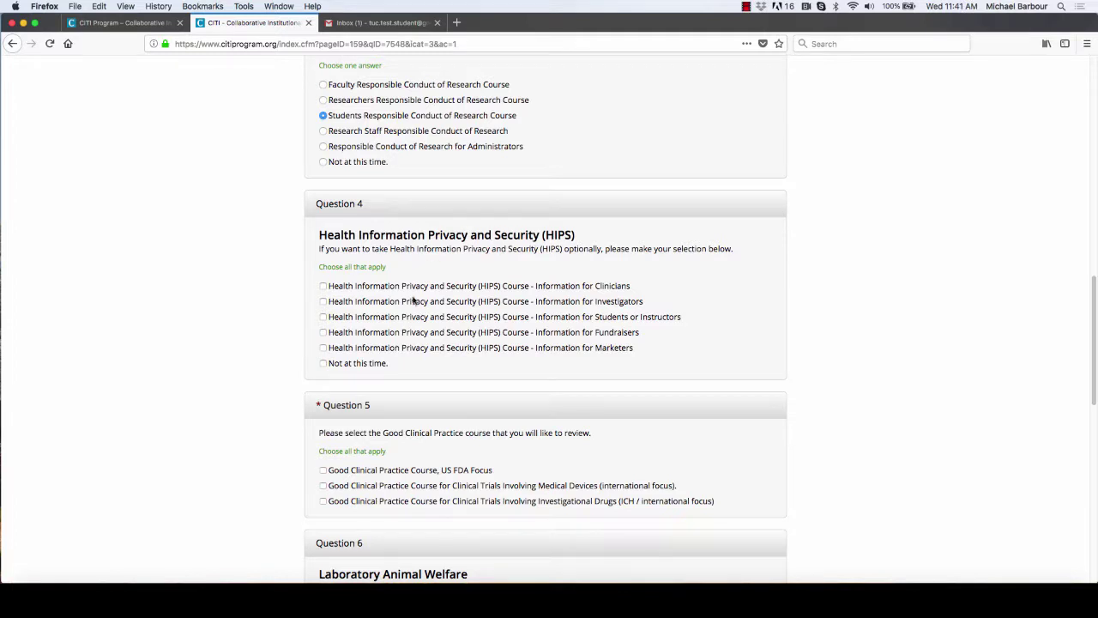
Step: Answer 'Not at this time' for the HIPS courses and scroll through the remaining questions
click(323, 363)
scroll(263, 395, down, 5)
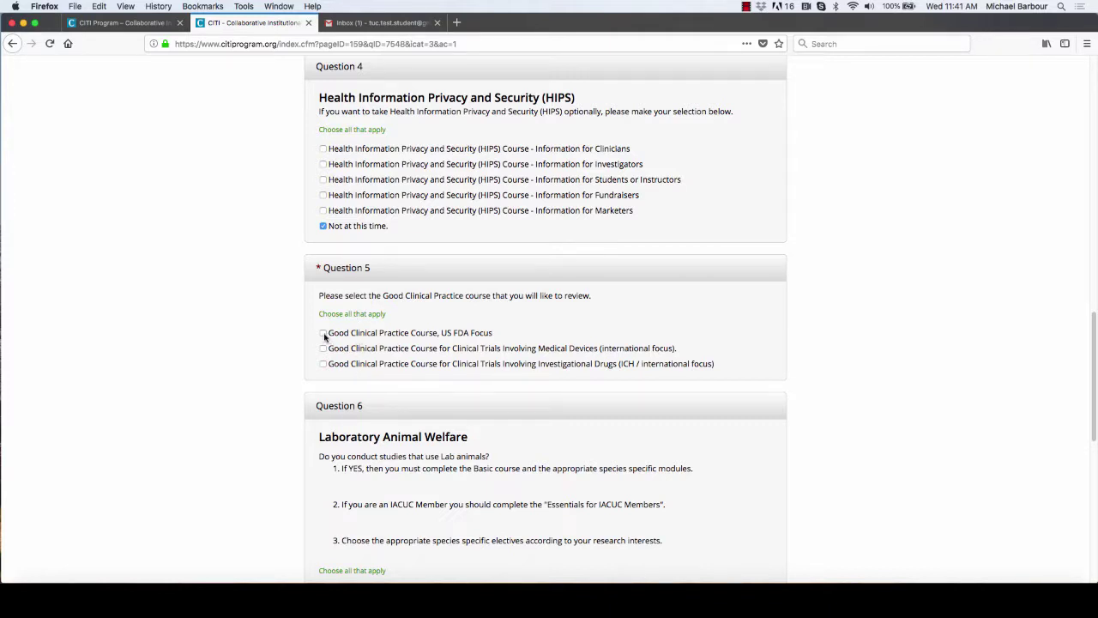
scroll(274, 356, down, 5)
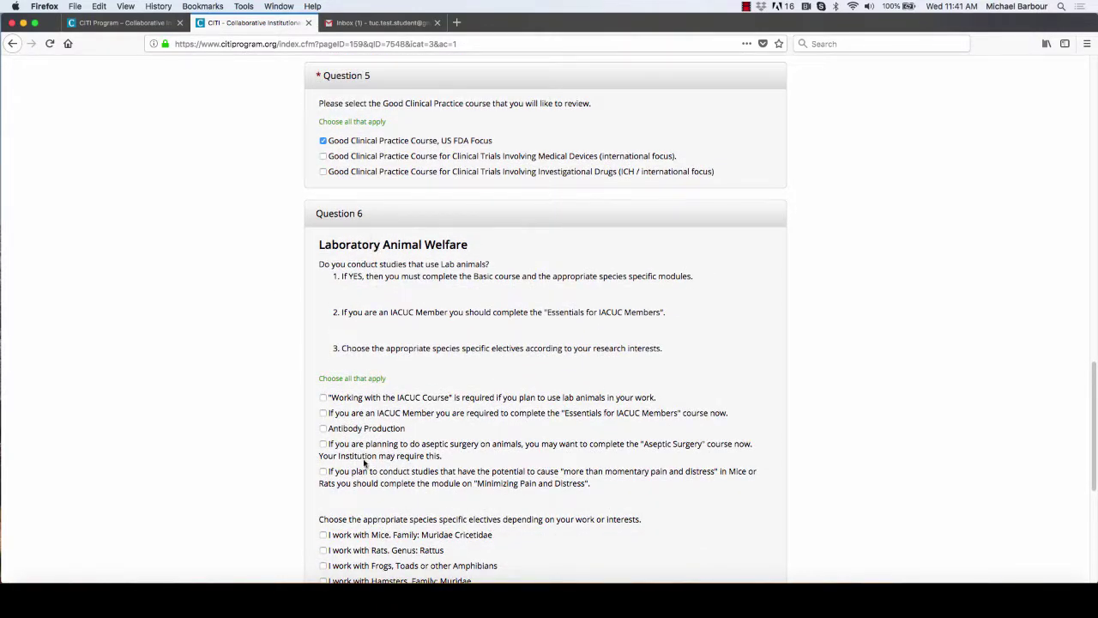
scroll(365, 469, down, 5)
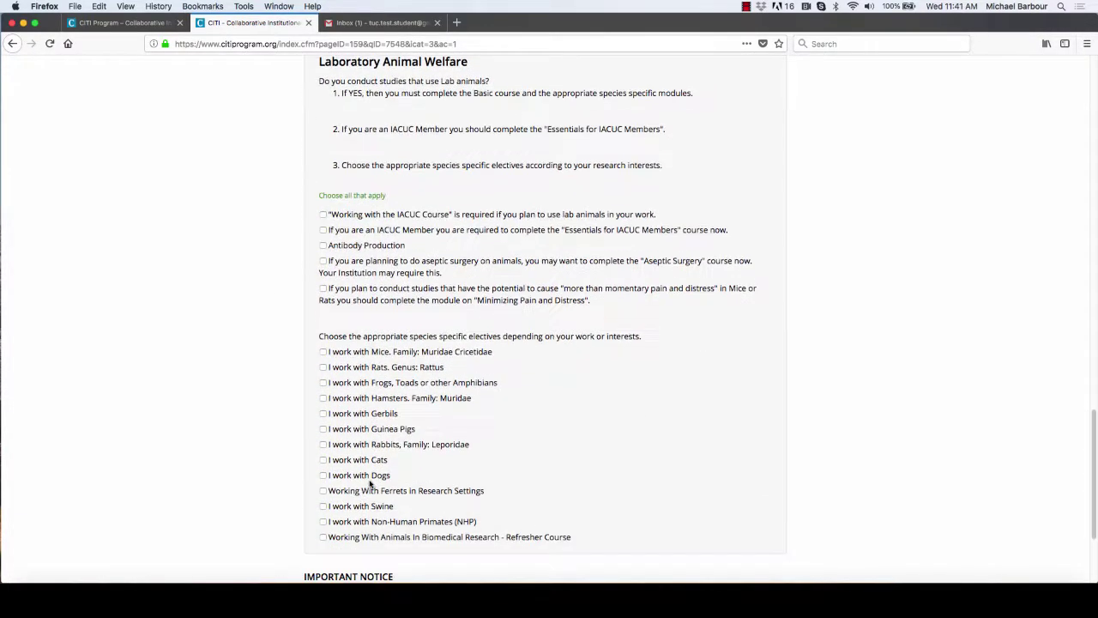
scroll(371, 483, down, 2)
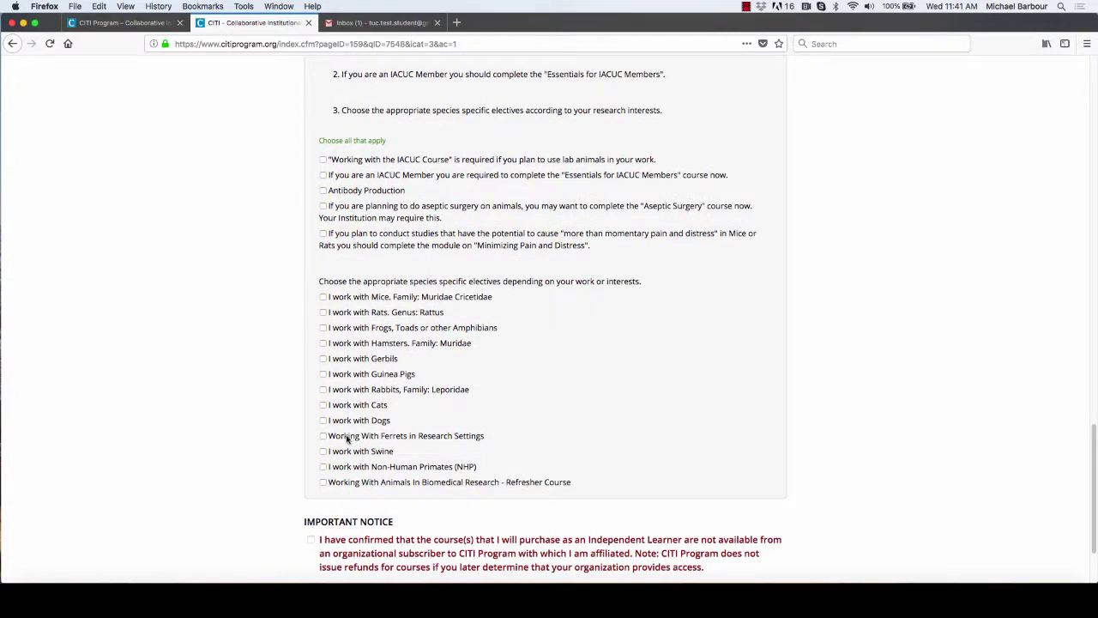
scroll(418, 431, down, 3)
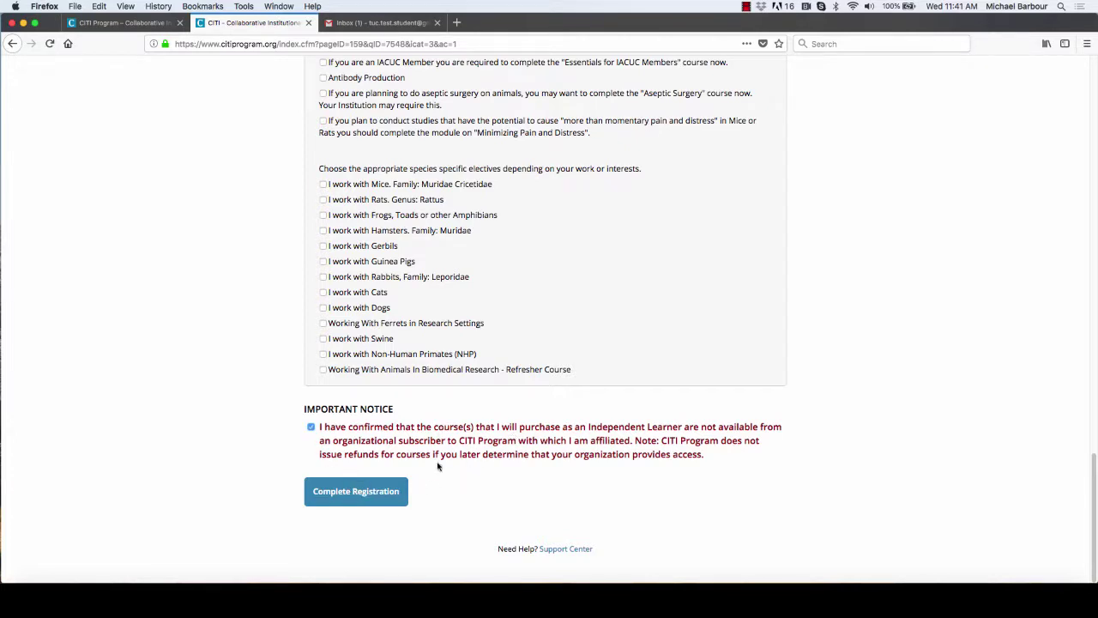
Step: Submit the step 7 answers, finalize registration, and expand the Touro University California course list
click(361, 496)
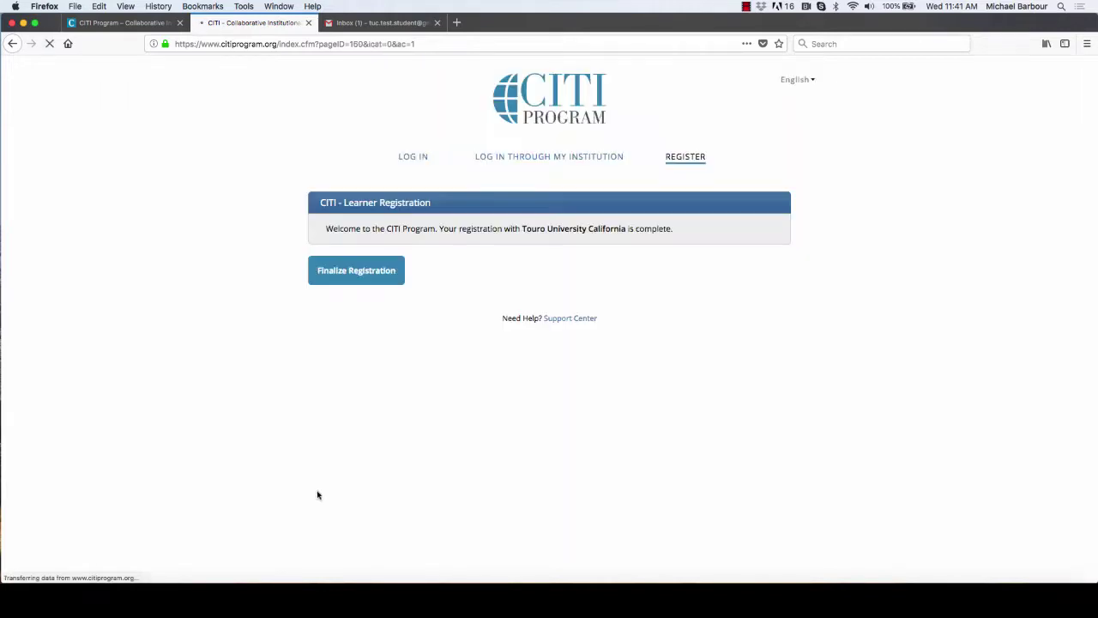
click(378, 272)
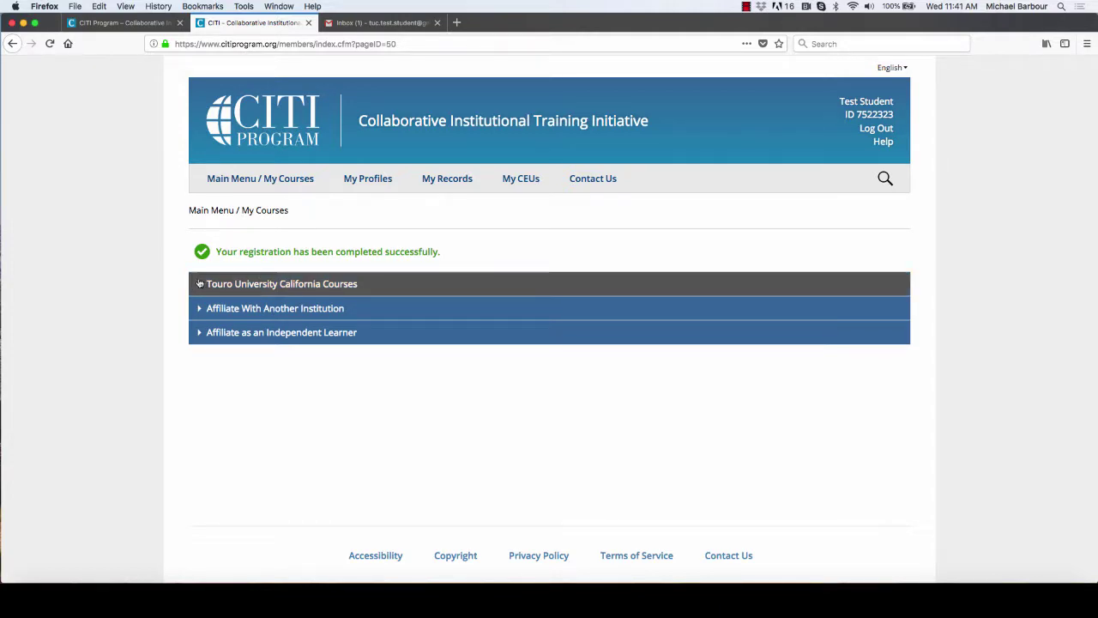
click(201, 285)
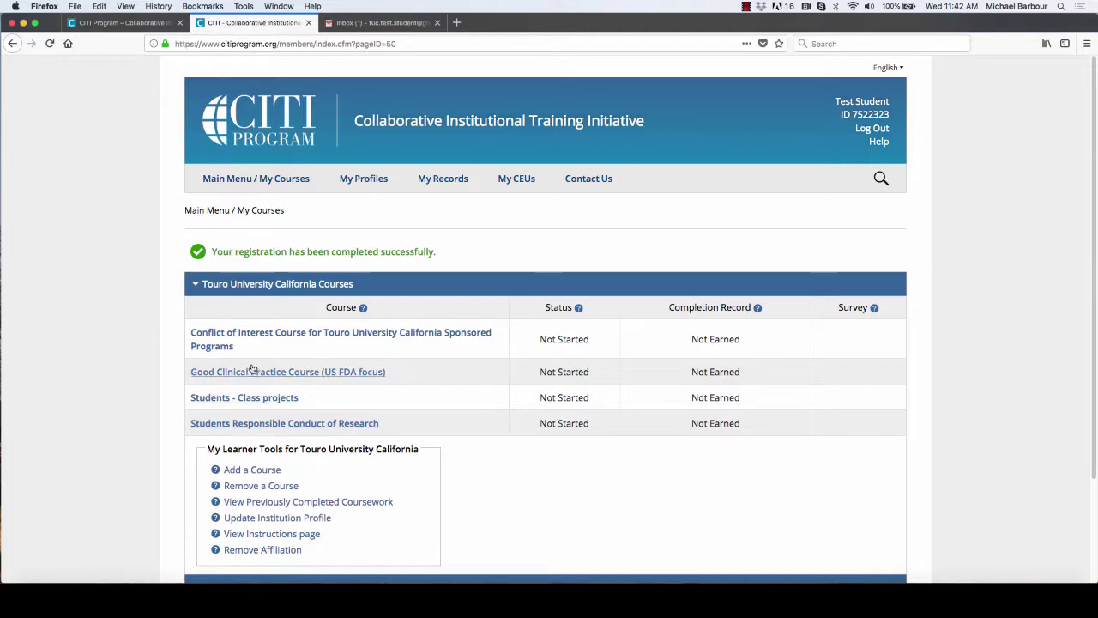
Step: Check the four required modules of the Conflict of Interest course, then go back to the course list
click(232, 335)
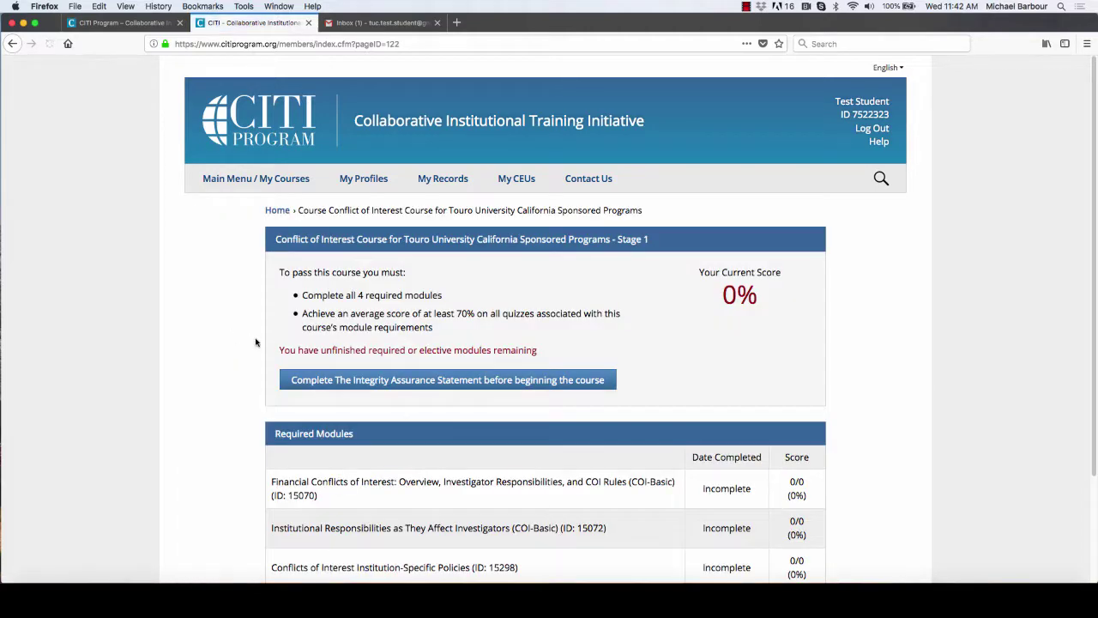
scroll(243, 389, down, 3)
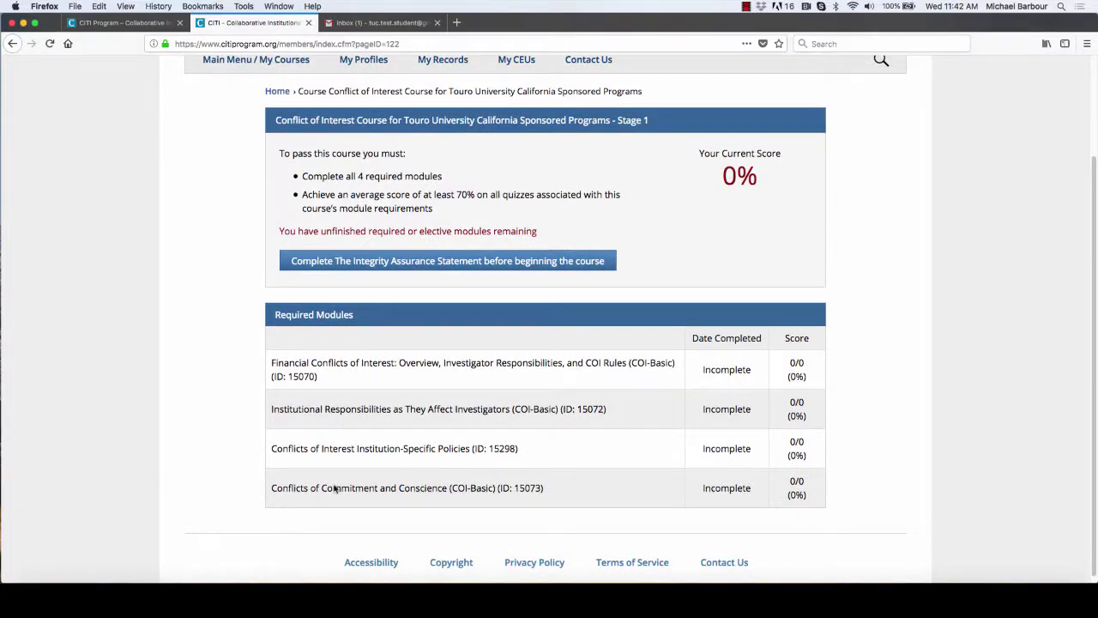
click(11, 44)
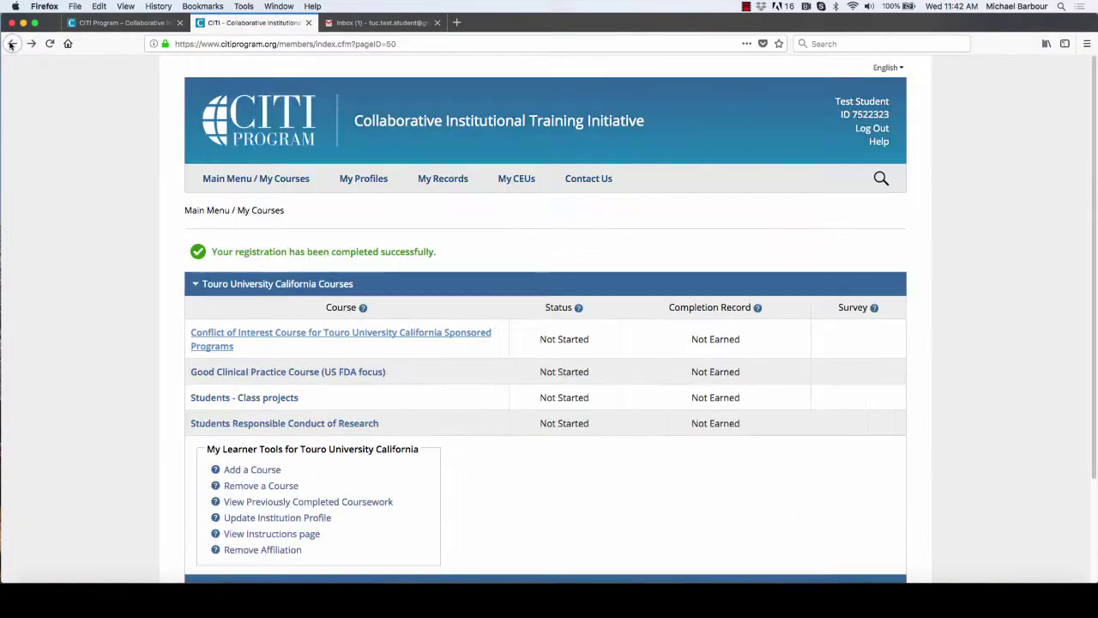
Step: Open Students - Class projects and browse its Required and Supplemental Modules, including Belmont Report and Students in Research
click(221, 398)
scroll(228, 399, down, 5)
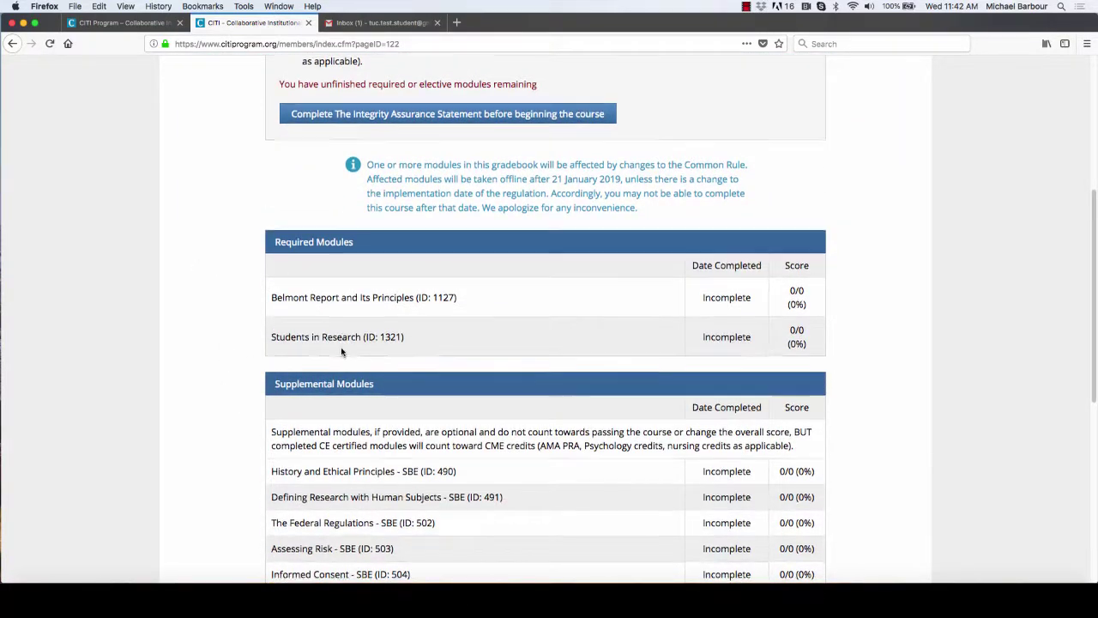
scroll(339, 326, down, 1)
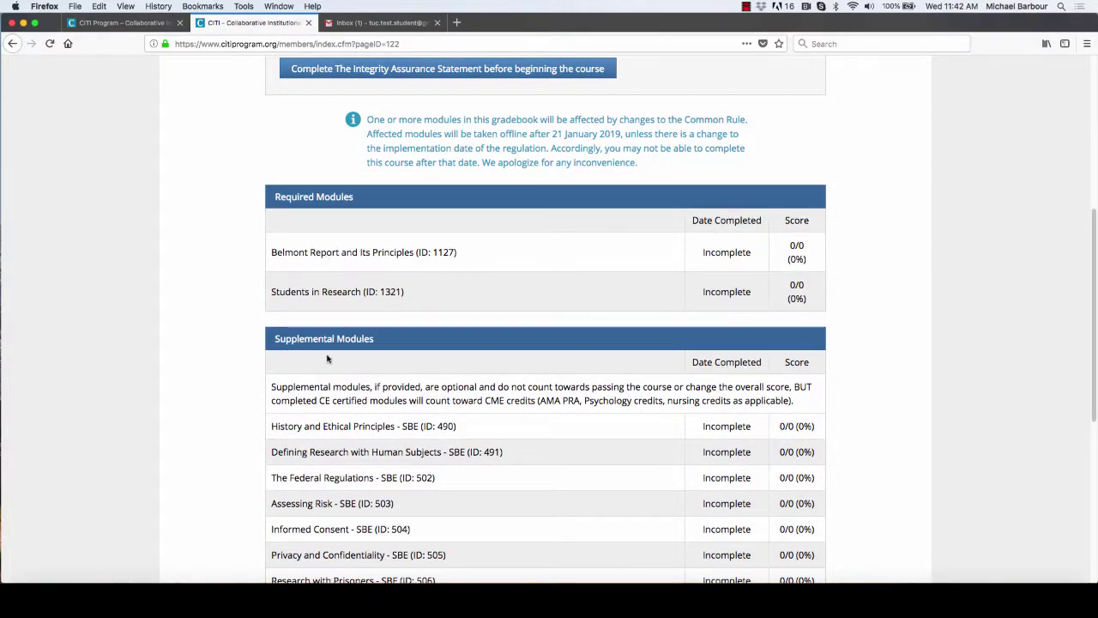
scroll(329, 315, down, 3)
scroll(327, 341, down, 4)
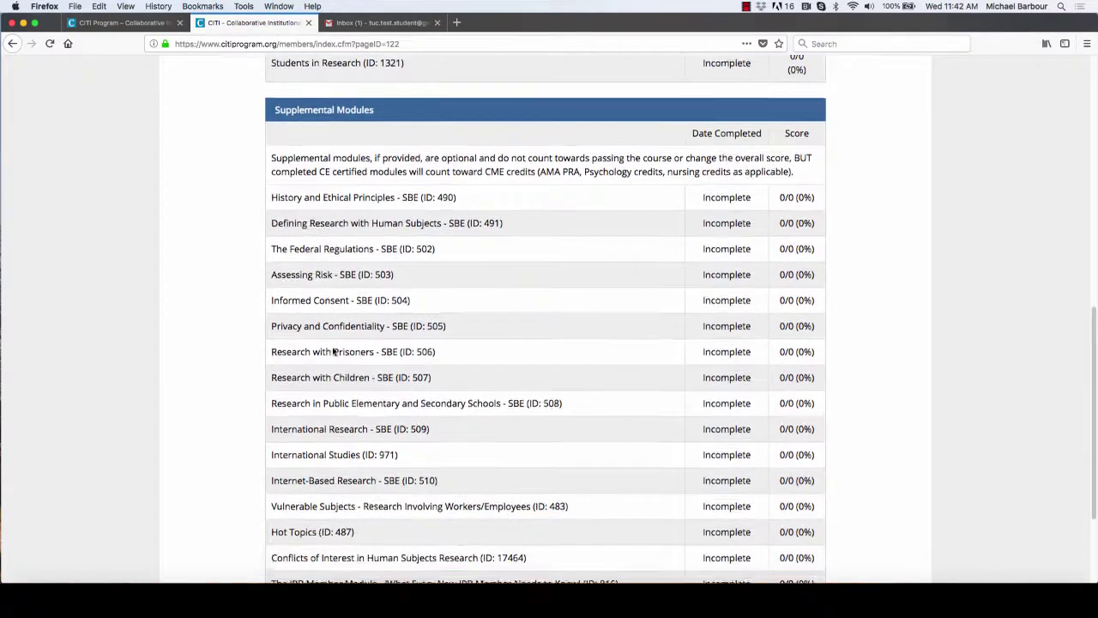
scroll(197, 312, down, 1)
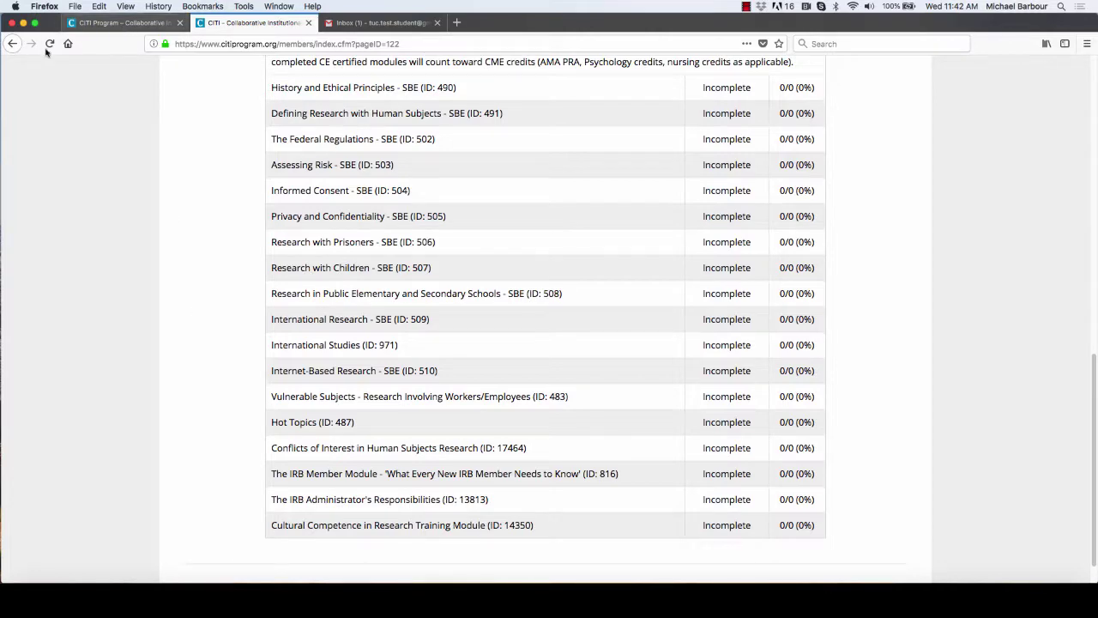
Step: Browse the nine Incomplete required modules of Students Responsible Conduct of Research, then return to My Courses
click(12, 43)
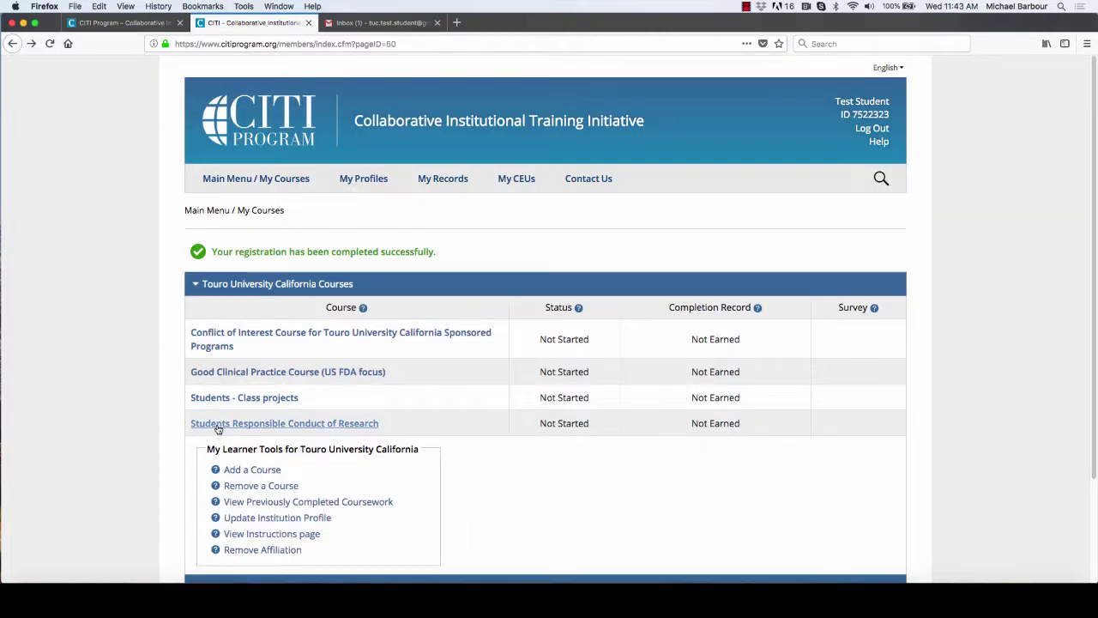
click(215, 424)
scroll(214, 463, down, 5)
scroll(214, 463, down, 2)
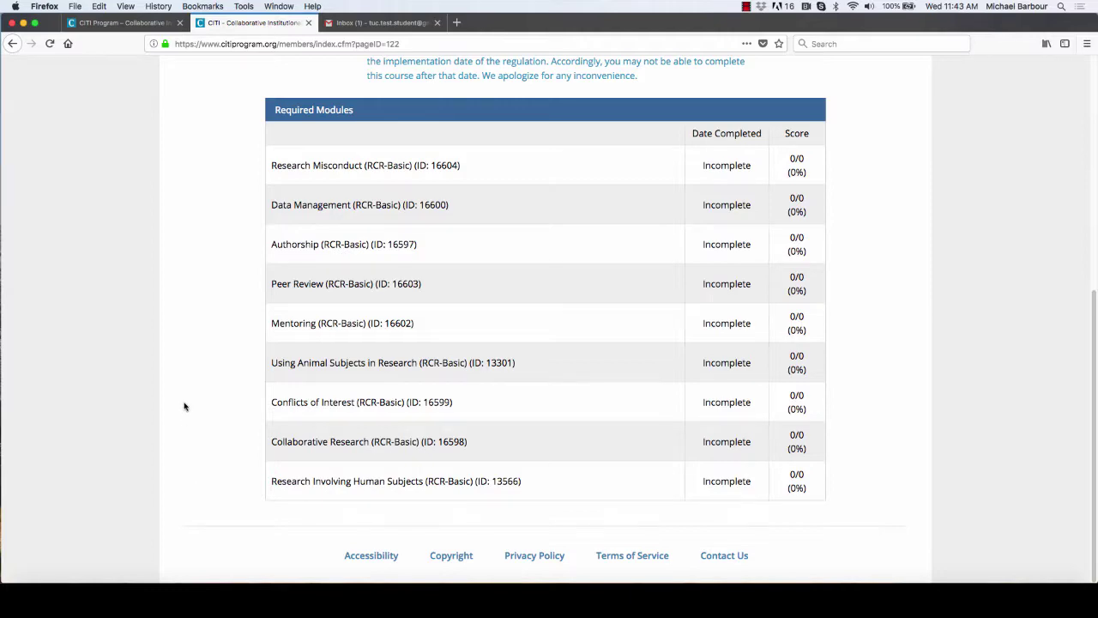
scroll(183, 405, up, 3)
scroll(183, 406, up, 5)
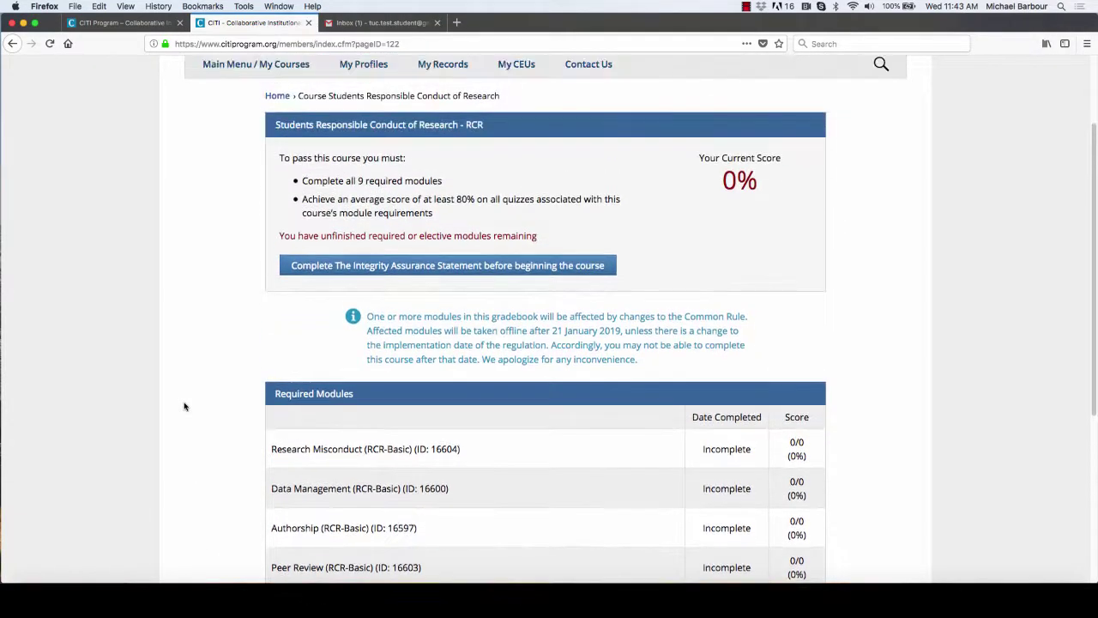
scroll(183, 405, up, 1)
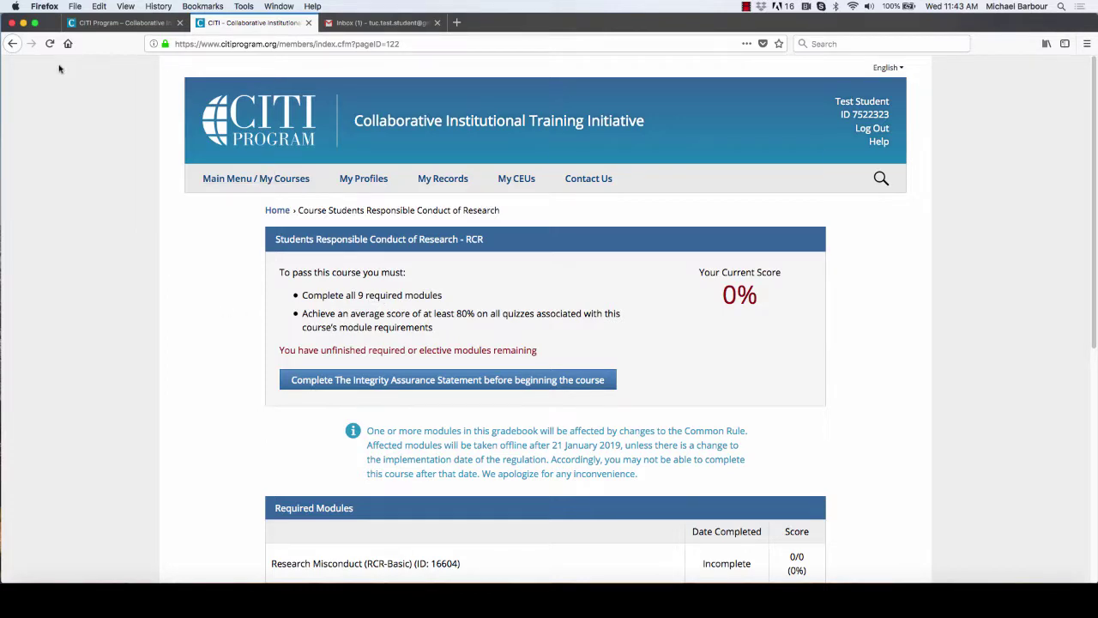
click(13, 43)
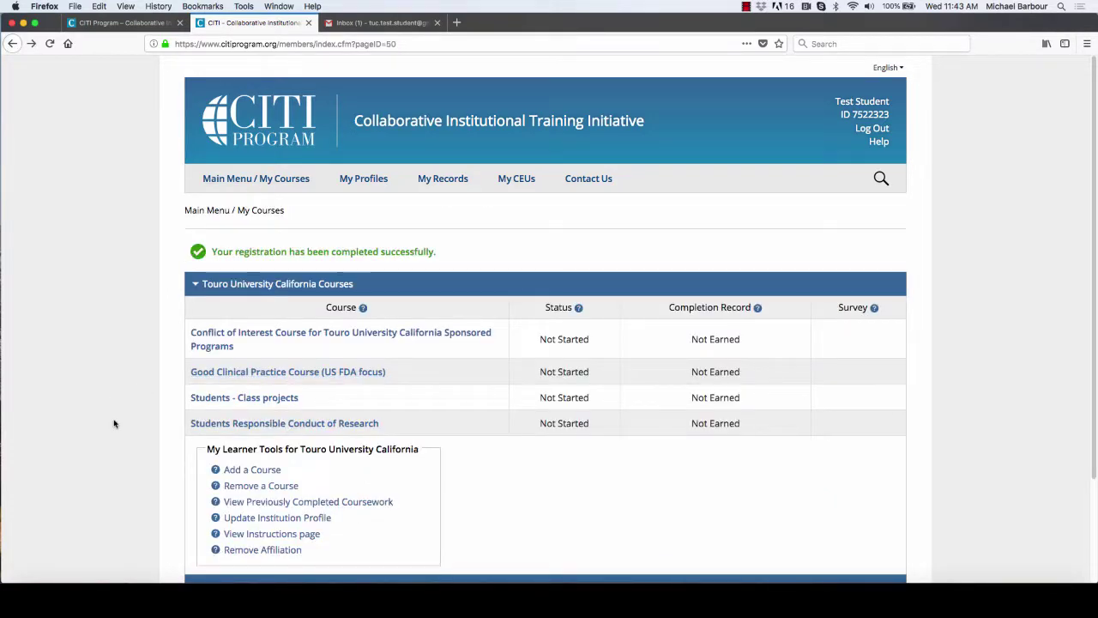